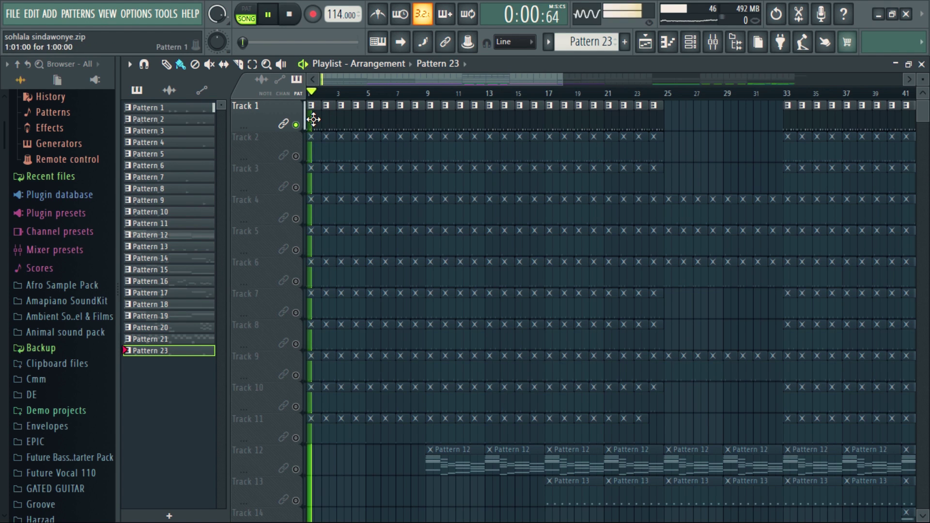
# Open Track 1's kick pattern in the piano roll, review its notes, stop playback and return to the playlist
pyautogui.doubleClick(313, 120)
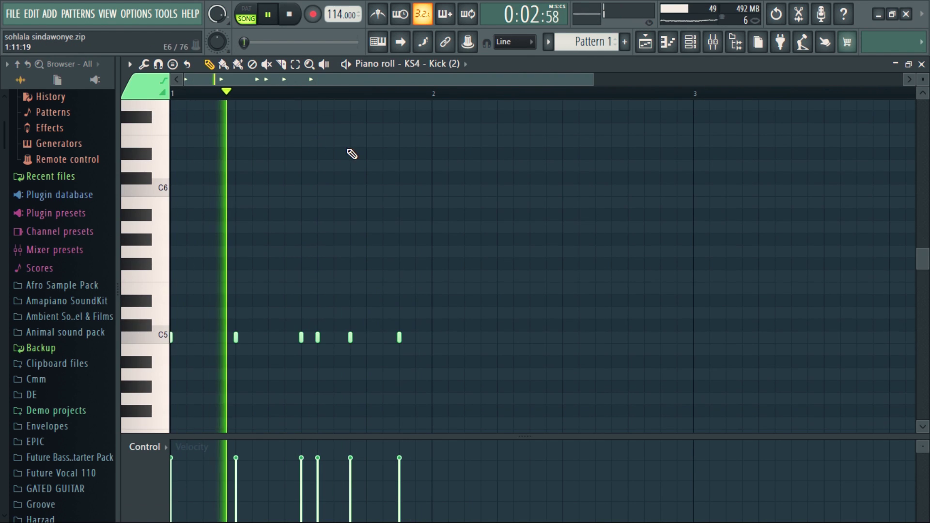
pyautogui.scroll(-3, 338, 179)
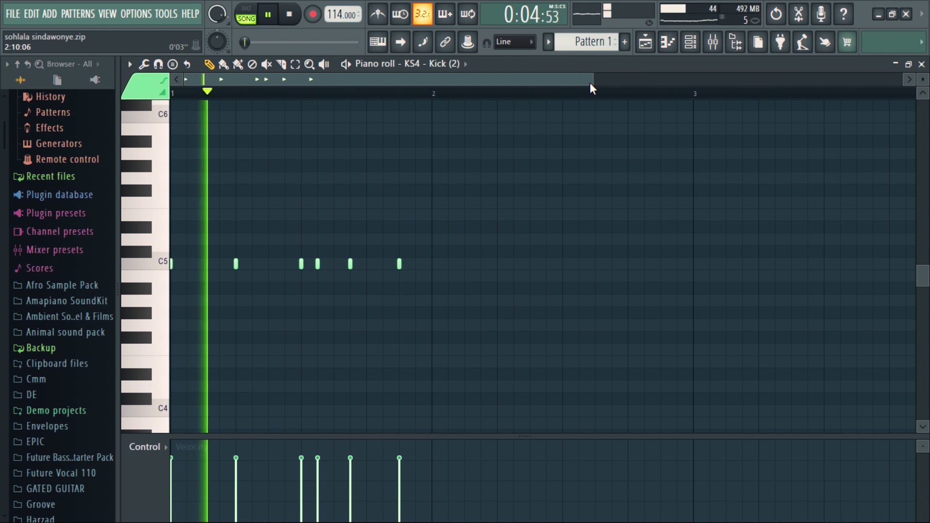
pyautogui.scroll(2, 591, 88)
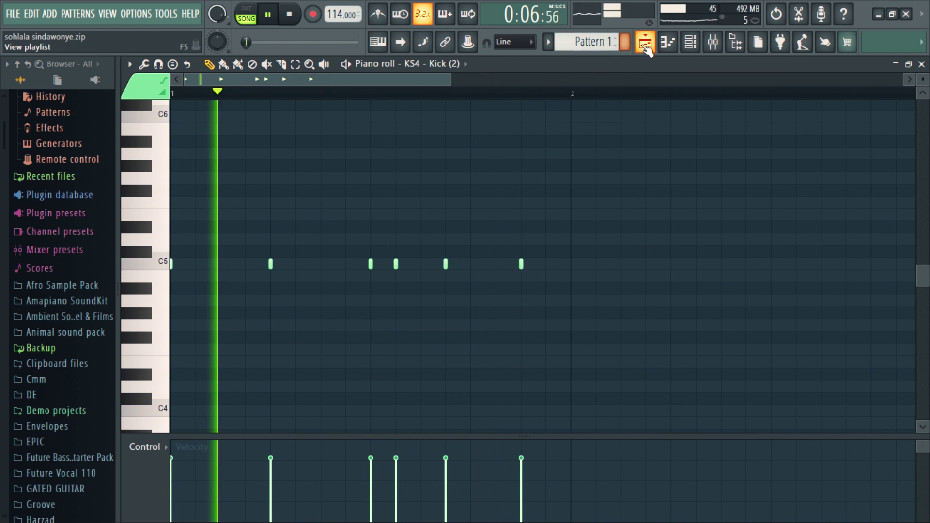
pyautogui.press('space')
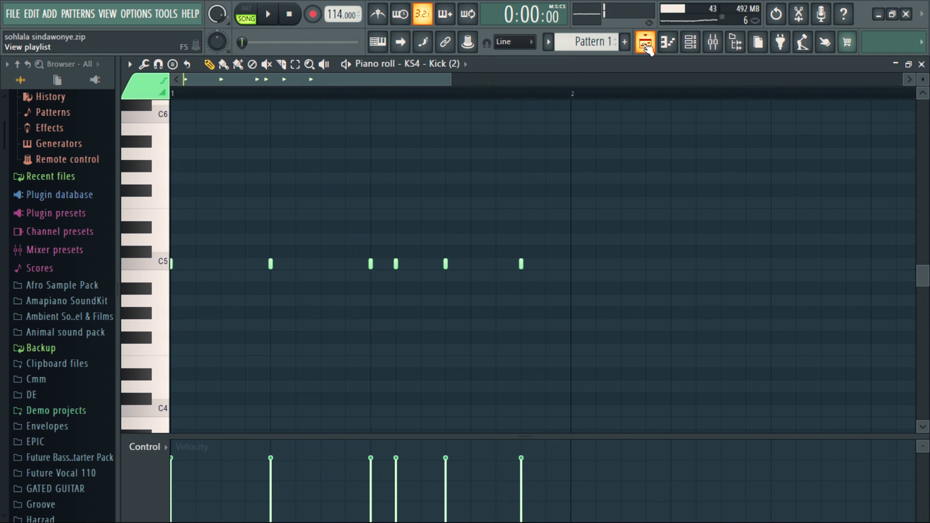
pyautogui.click(645, 42)
# Solo Track 2, review its hat pattern in the piano roll during playback, and return to the playlist
pyautogui.rightClick(295, 156)
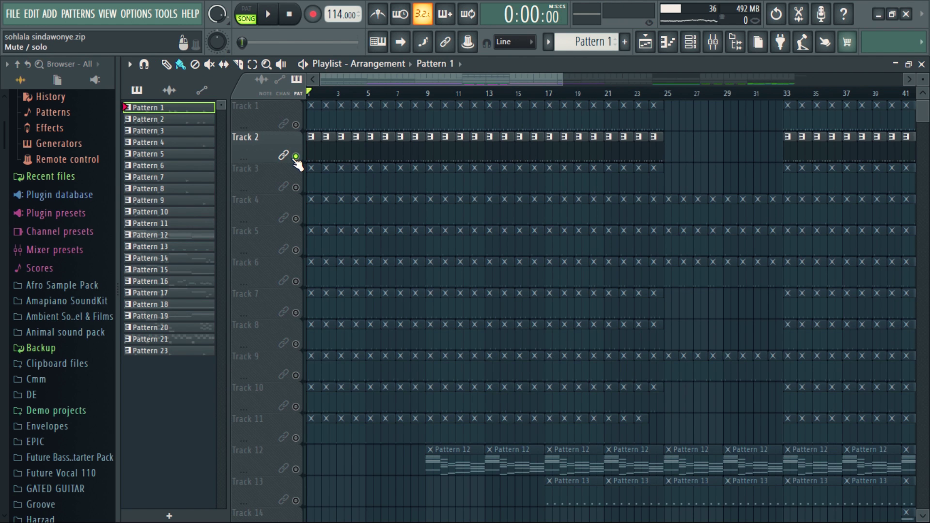
pyautogui.doubleClick(314, 156)
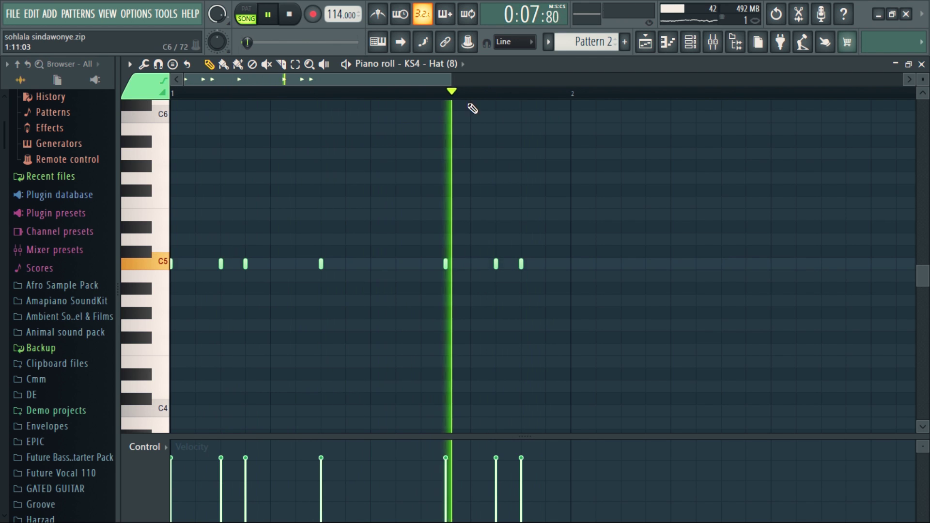
pyautogui.press('space')
pyautogui.click(645, 49)
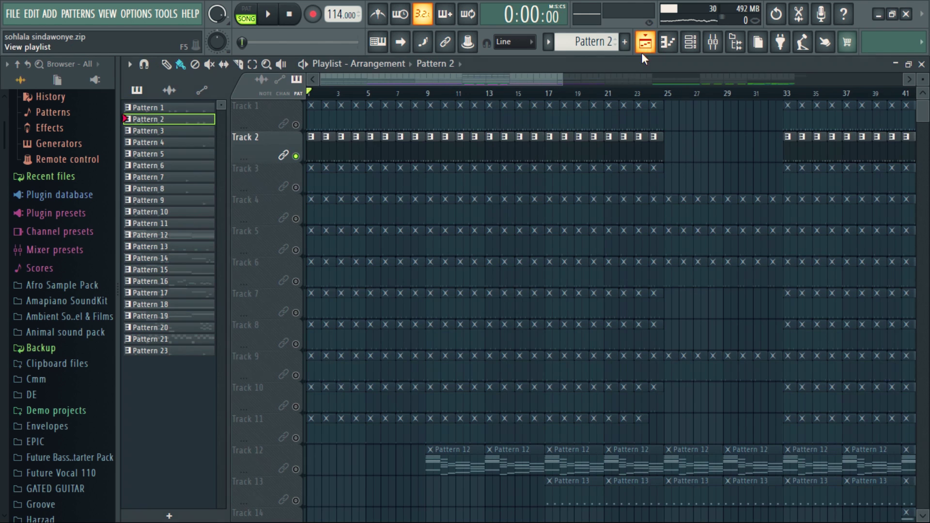
# Solo Track 3, inspect Pattern 3's bongo notes in the piano roll during playback, and return to the playlist
pyautogui.rightClick(297, 188)
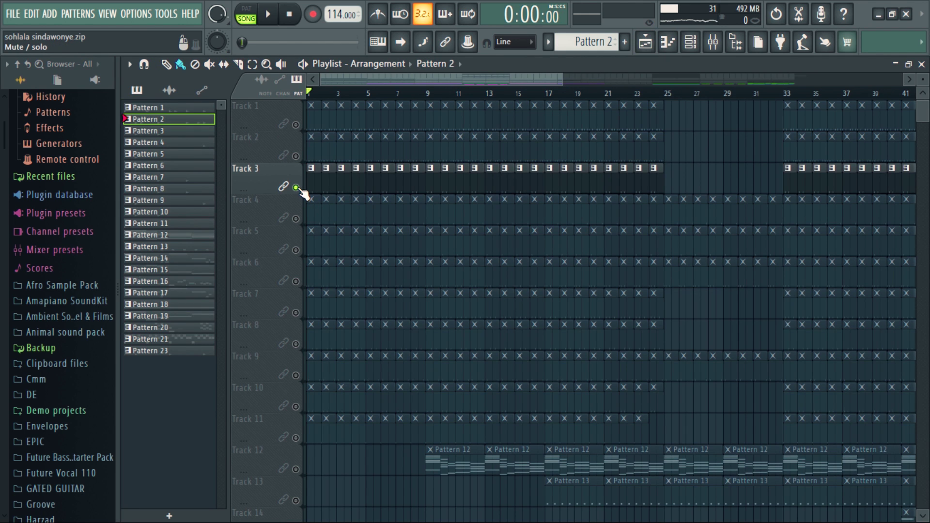
pyautogui.doubleClick(343, 190)
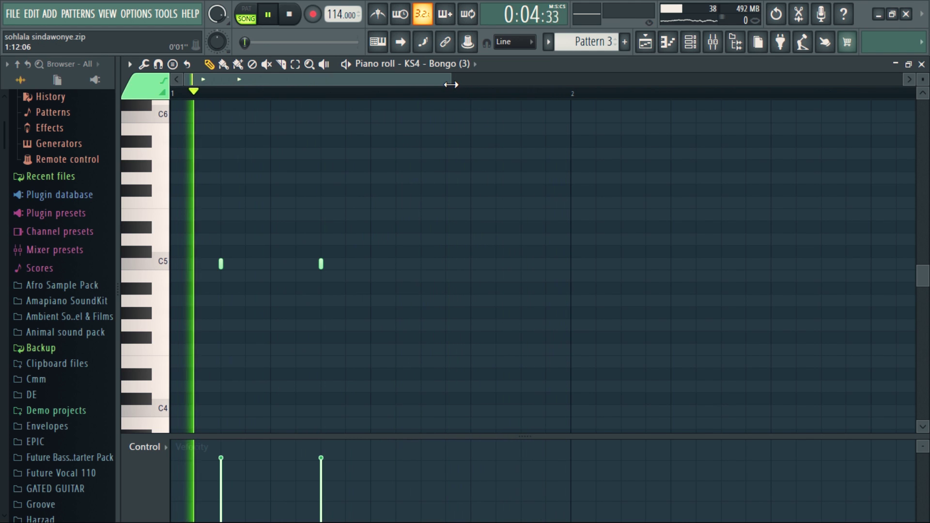
pyautogui.moveTo(443, 86); pyautogui.dragTo(327, 81)
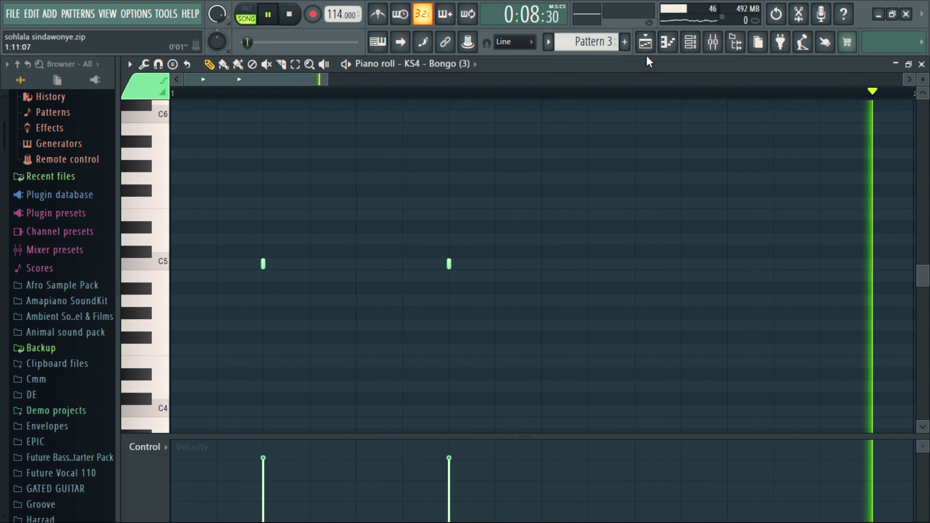
pyautogui.press('space')
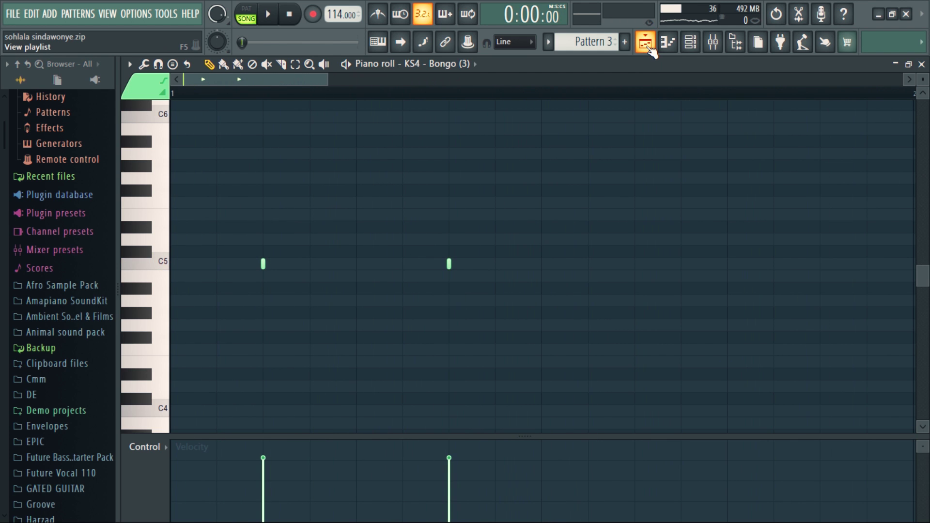
pyautogui.click(645, 43)
# Solo Track 4, inspect Pattern 4's bongo notes in the piano roll, return to the playlist and stop playback
pyautogui.rightClick(296, 219)
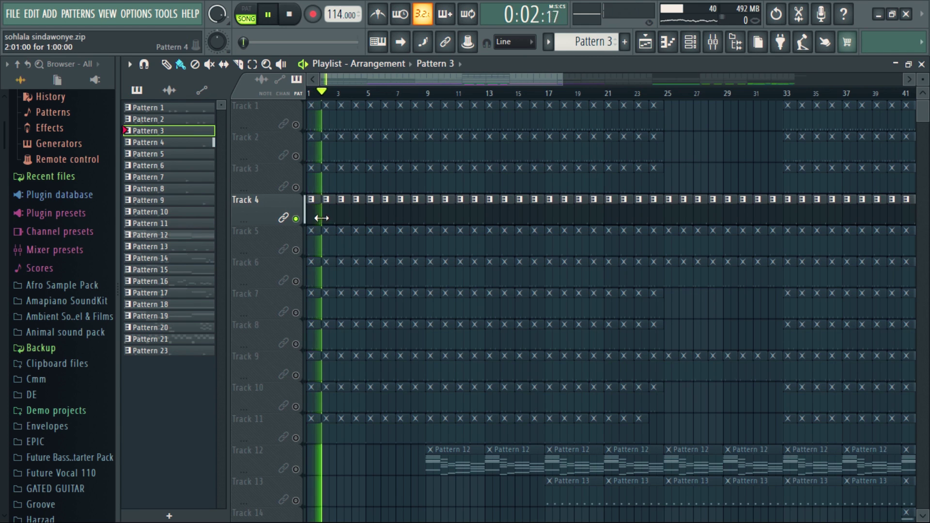
pyautogui.doubleClick(317, 216)
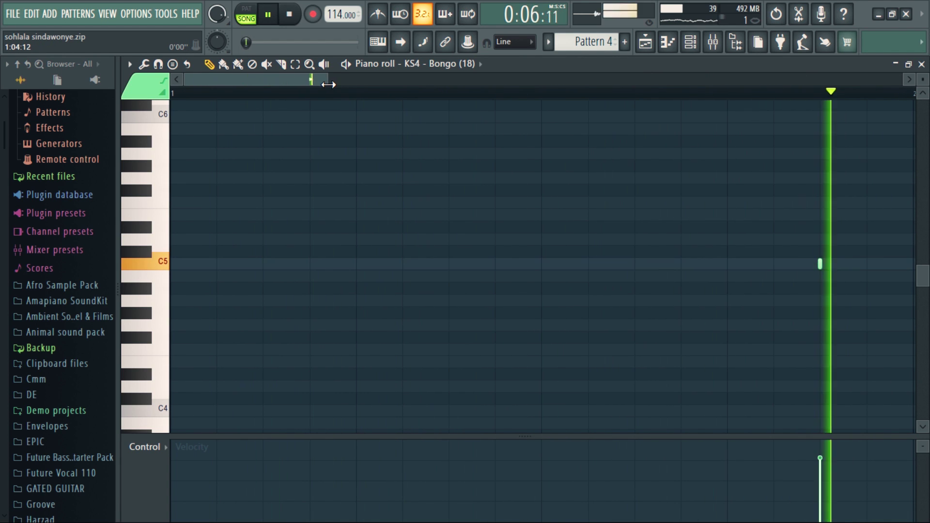
pyautogui.moveTo(328, 84); pyautogui.dragTo(383, 85)
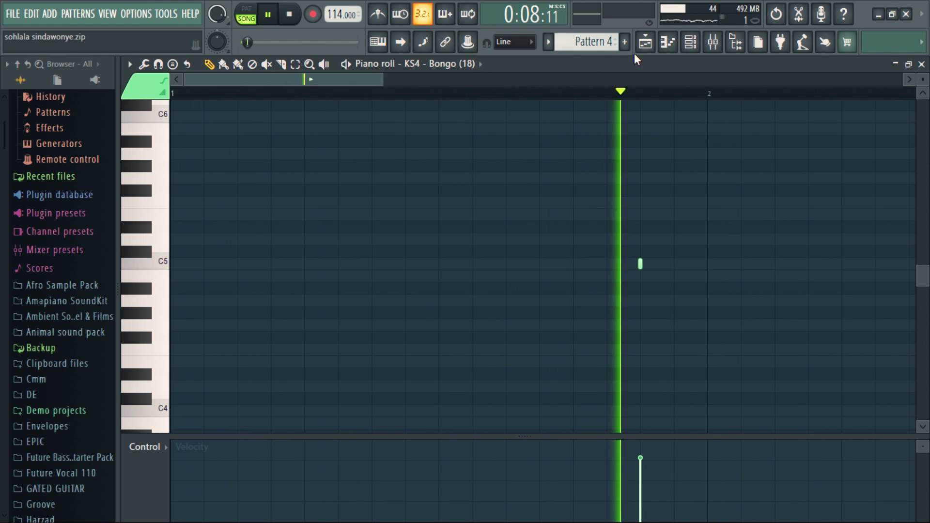
pyautogui.click(648, 45)
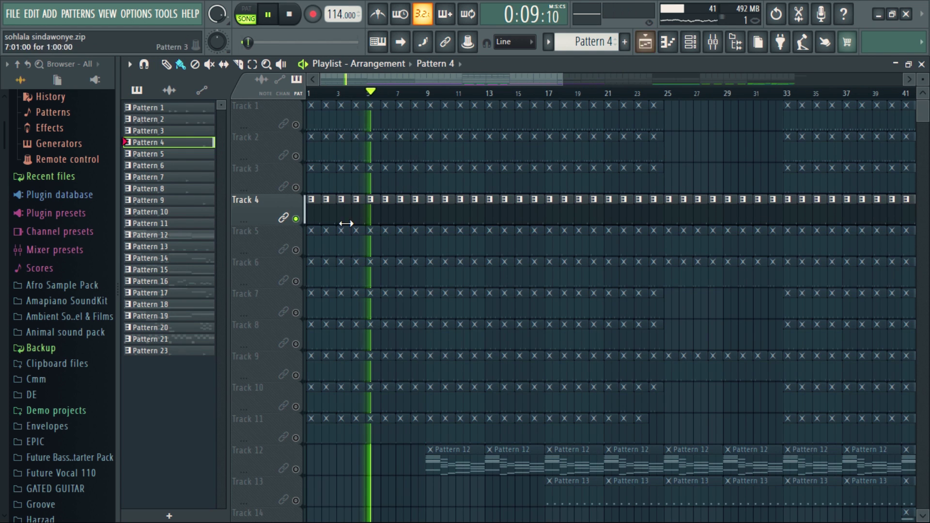
pyautogui.press('space')
# Solo Track 5, play Pattern 5's bongo notes in the piano roll, stop playback and return to the playlist
pyautogui.click(295, 251)
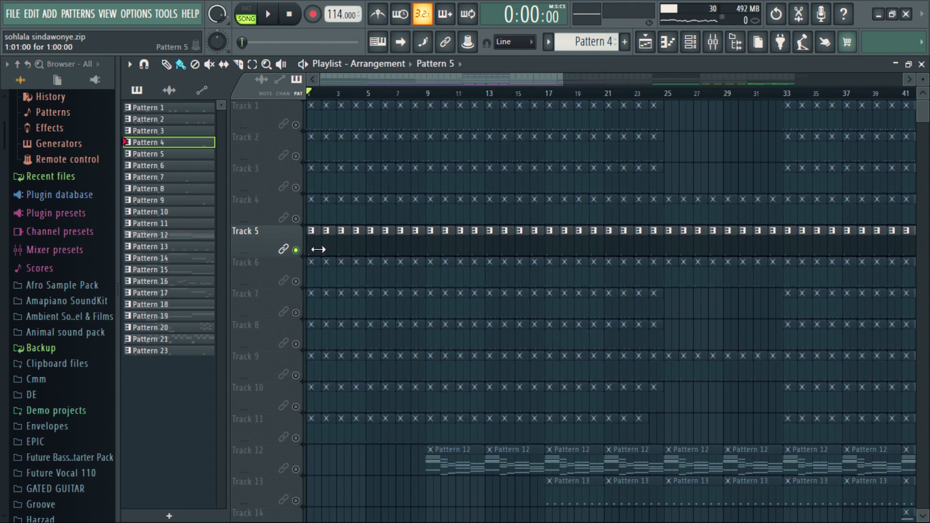
pyautogui.doubleClick(318, 250)
pyautogui.press('space')
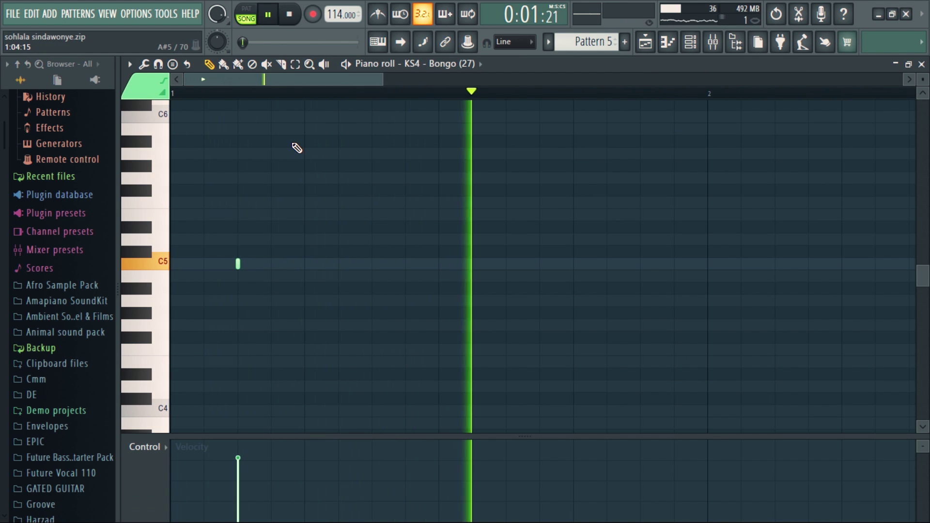
pyautogui.press('space')
pyautogui.click(645, 42)
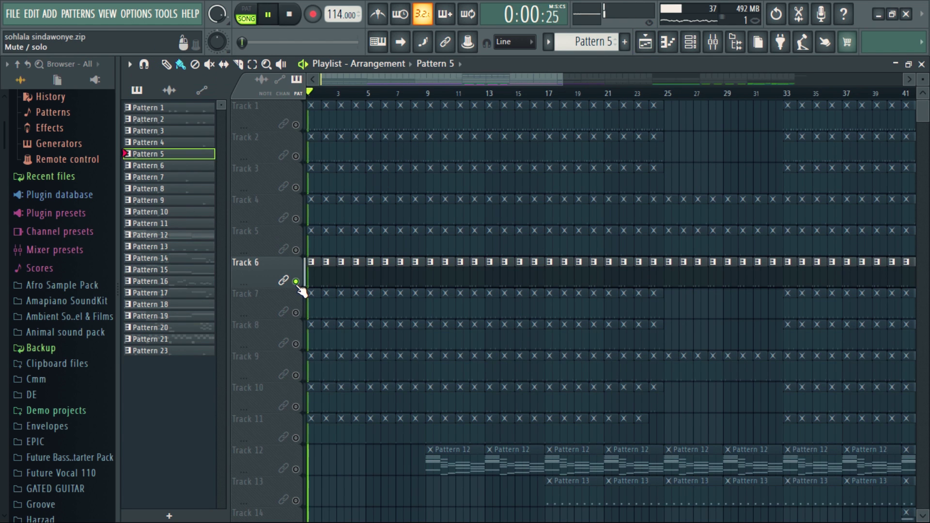
# Review the soloed Track 6's conga pattern in the piano roll, stop playback and return to the playlist
pyautogui.doubleClick(315, 273)
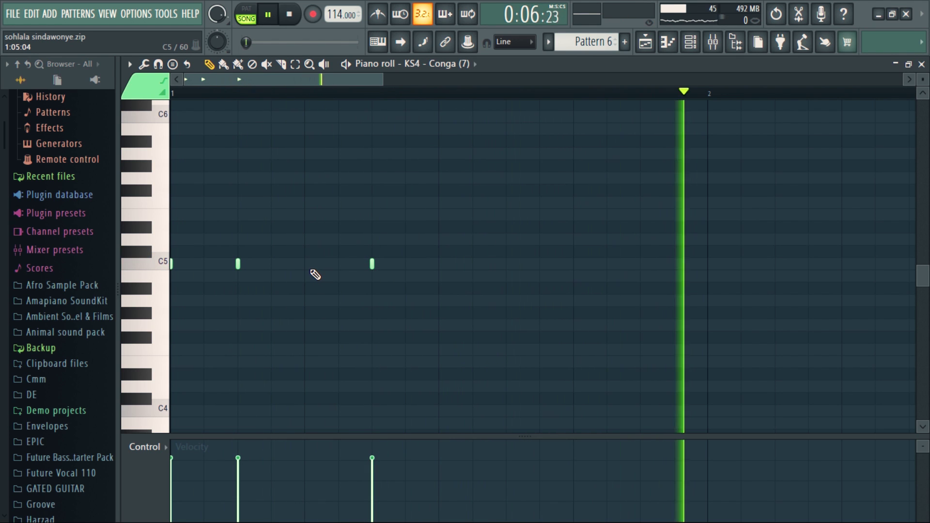
pyautogui.press('space')
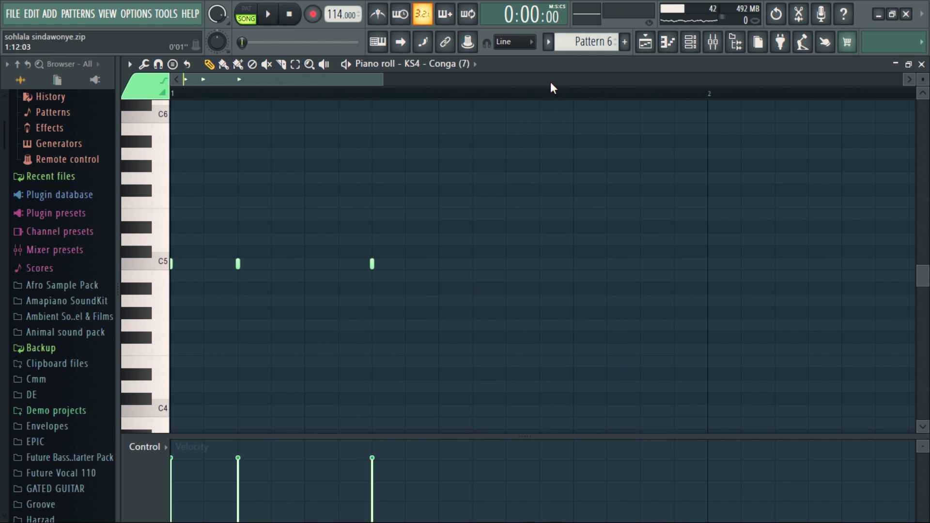
pyautogui.click(646, 46)
# Solo Track 7, review its darbuka pattern in the piano roll during playback, and return to the playlist
pyautogui.rightClick(295, 313)
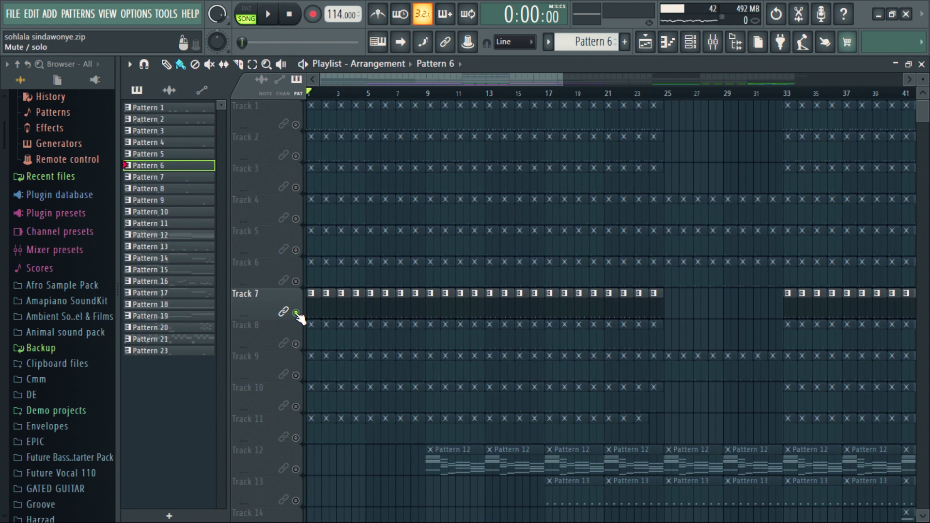
pyautogui.doubleClick(326, 314)
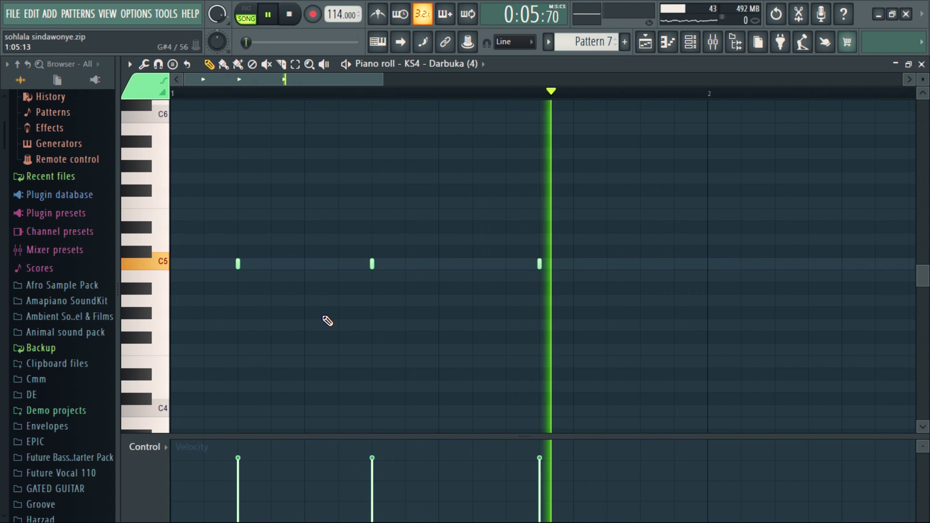
pyautogui.press('space')
pyautogui.click(649, 46)
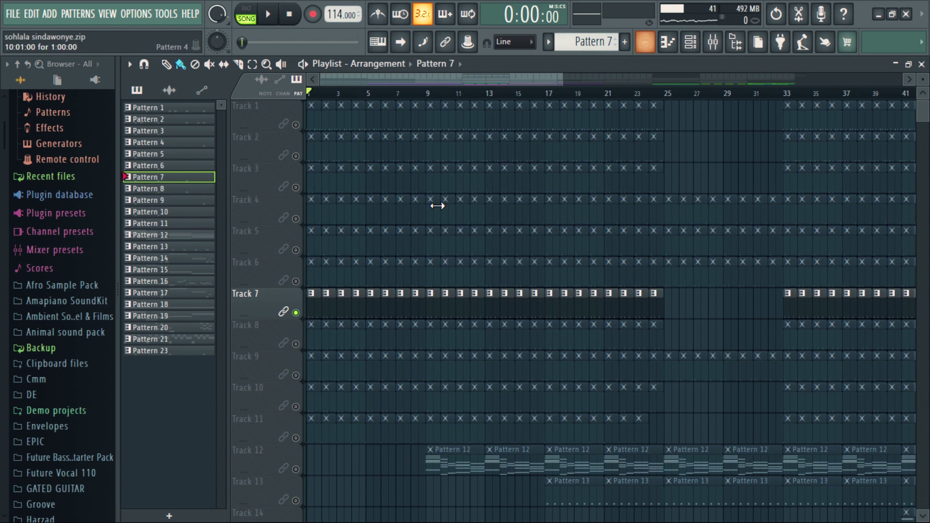
# Solo Track 8, review Pattern 8's percussion notes in the piano roll during playback, and return to the playlist
pyautogui.rightClick(295, 344)
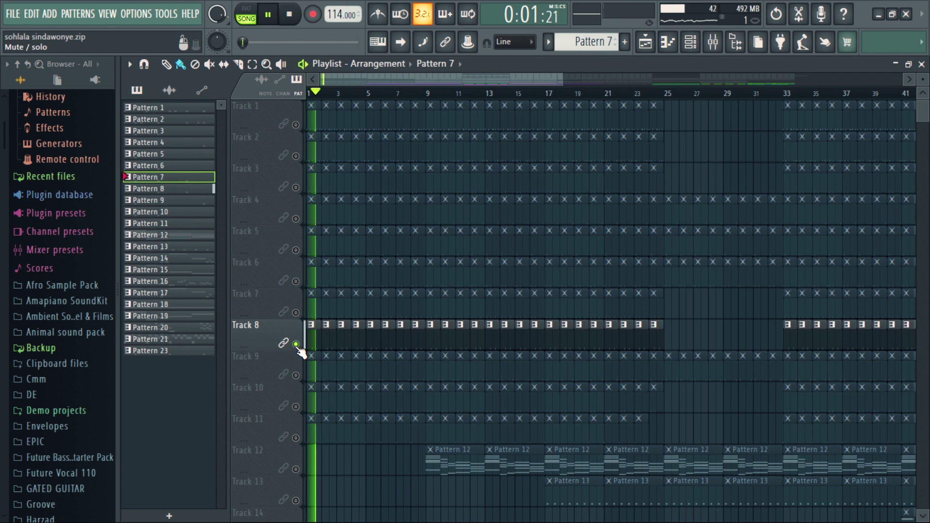
pyautogui.doubleClick(341, 338)
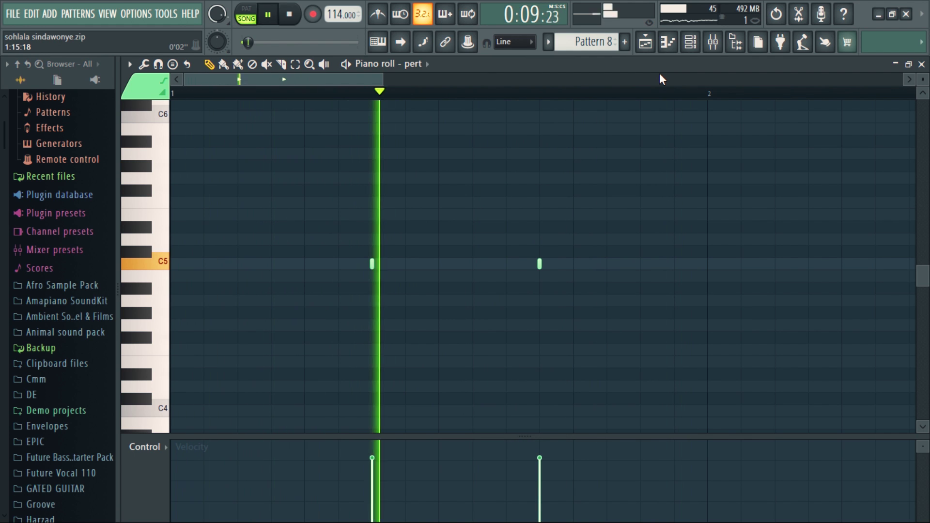
pyautogui.press('space')
pyautogui.click(645, 41)
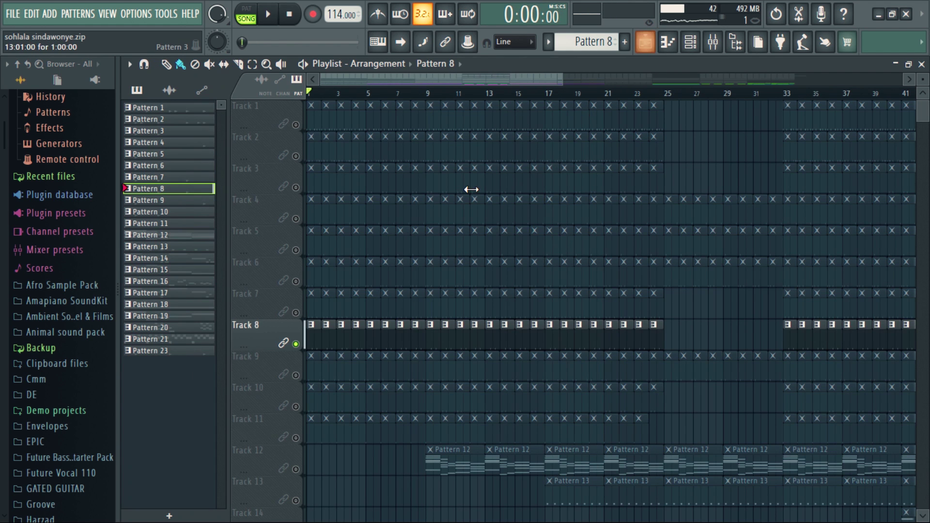
# Solo Track 9, review its ATR Snare pattern in the piano roll during playback, and return to the playlist
pyautogui.click(303, 379)
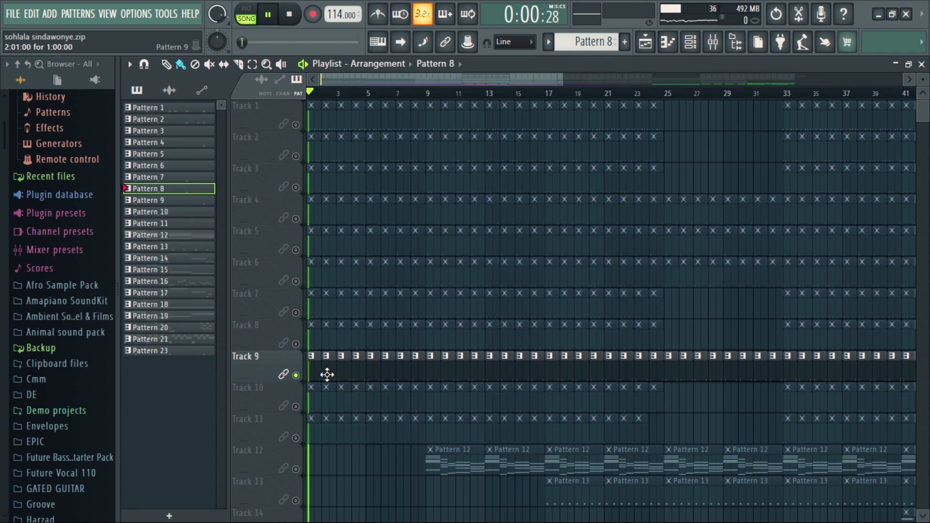
pyautogui.doubleClick(349, 374)
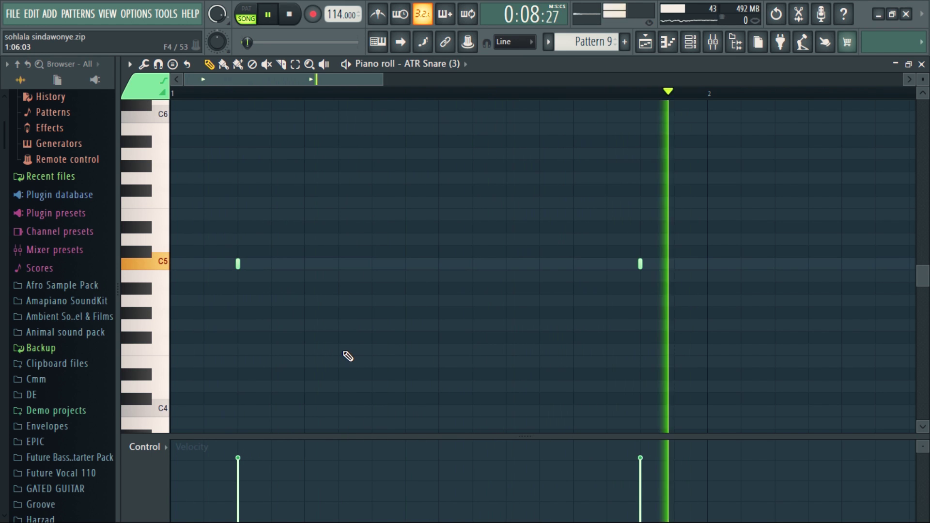
pyautogui.press('space')
pyautogui.click(657, 45)
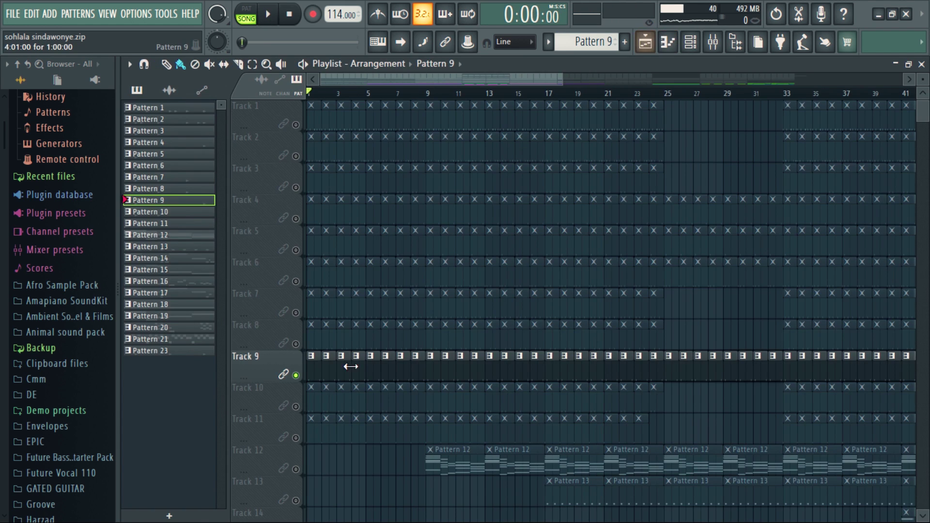
# Solo Track 10, review its rimshot pattern in the piano roll during playback, and return to the playlist
pyautogui.rightClick(296, 407)
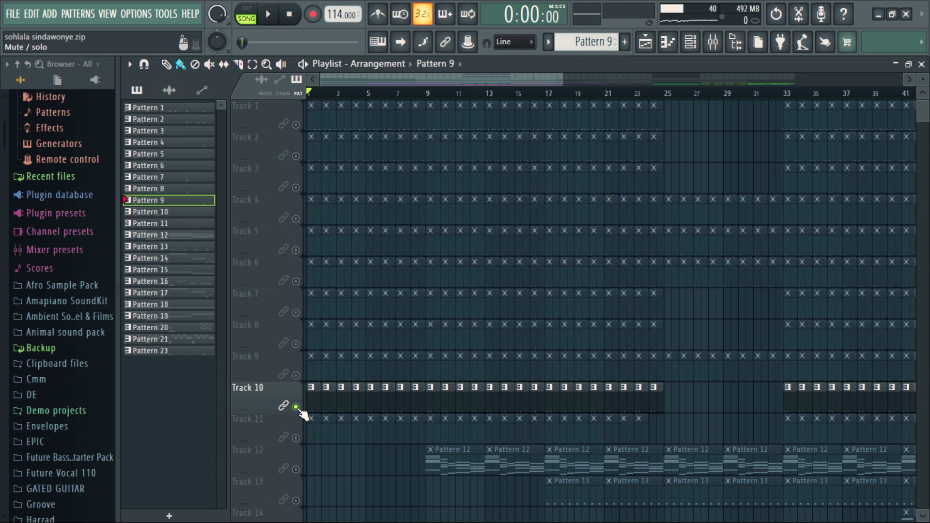
pyautogui.doubleClick(374, 406)
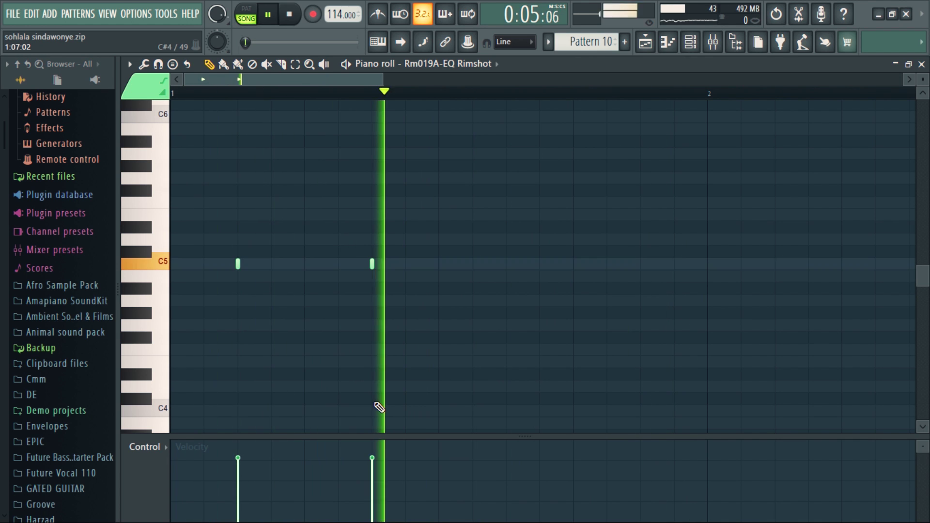
pyautogui.press('space')
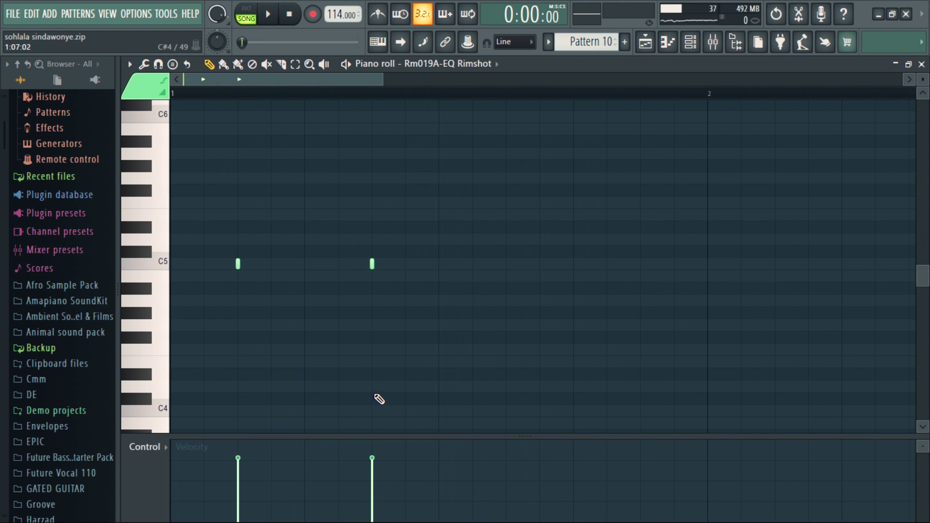
pyautogui.click(648, 45)
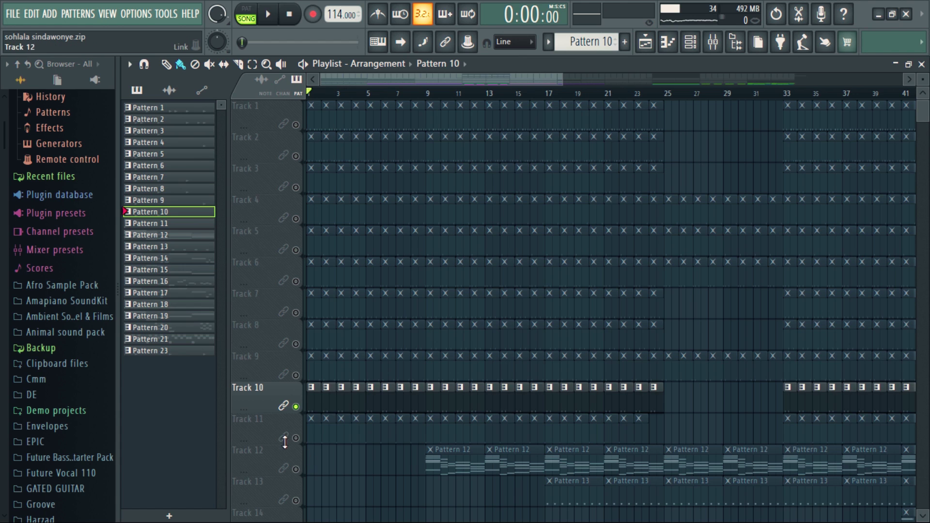
# Solo Track 11, review its shaker loop pattern in the piano roll during playback, and return to the playlist
pyautogui.click(296, 438)
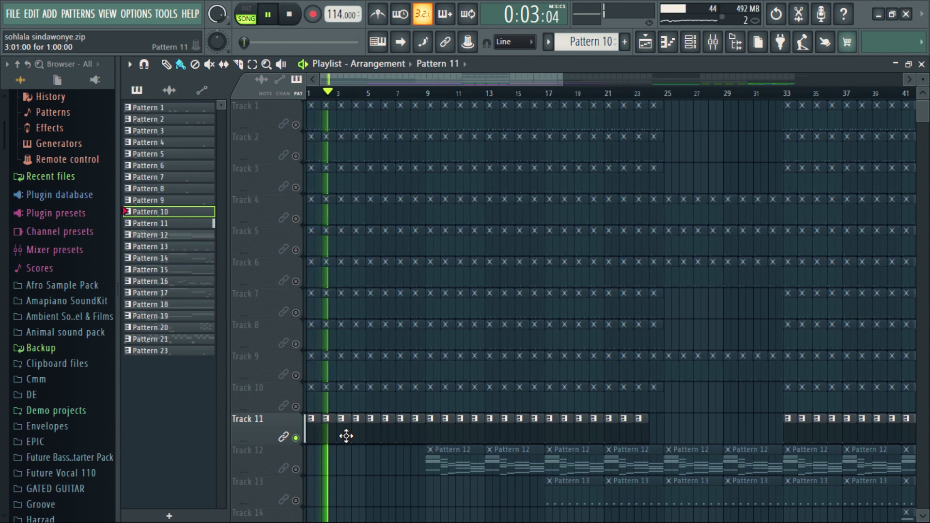
pyautogui.doubleClick(346, 436)
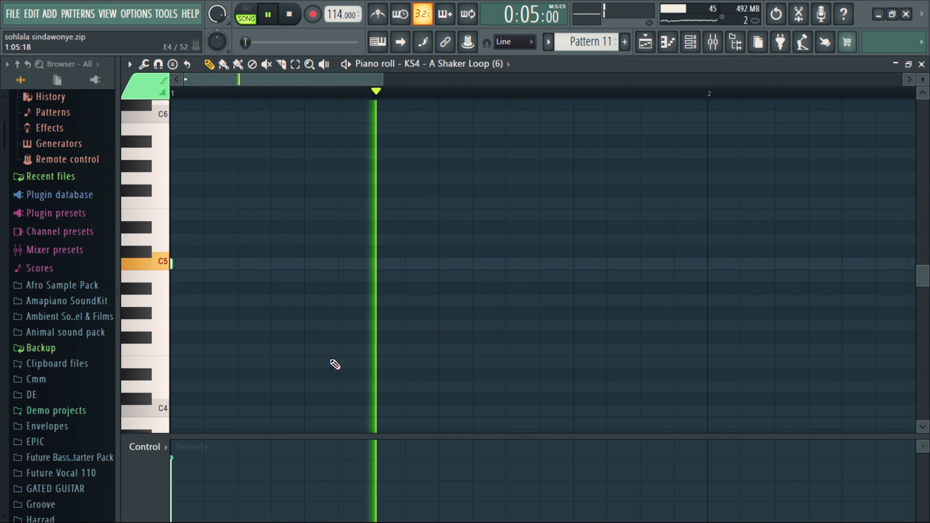
pyautogui.click(645, 44)
pyautogui.press('space')
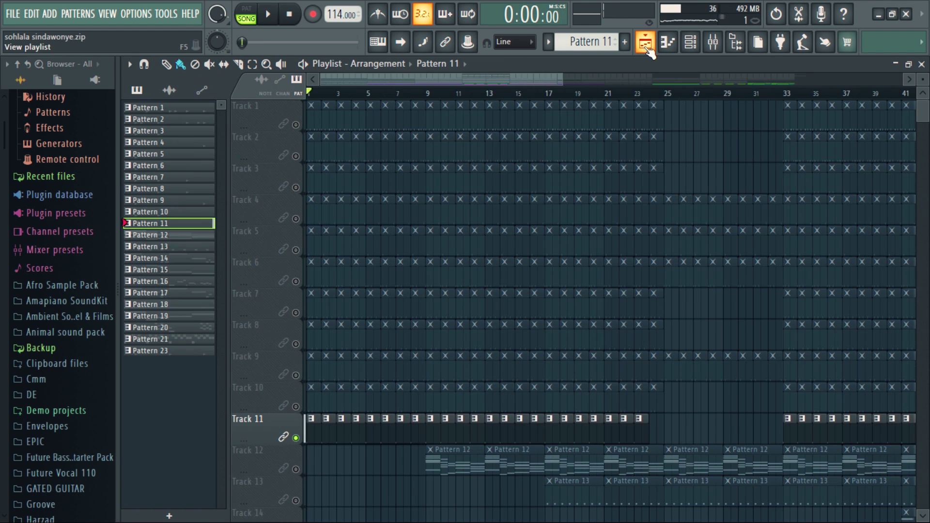
# Solo Track 12, play the song from bar 9, and open Pattern 12 in the piano roll
pyautogui.scroll(-2, 348, 493)
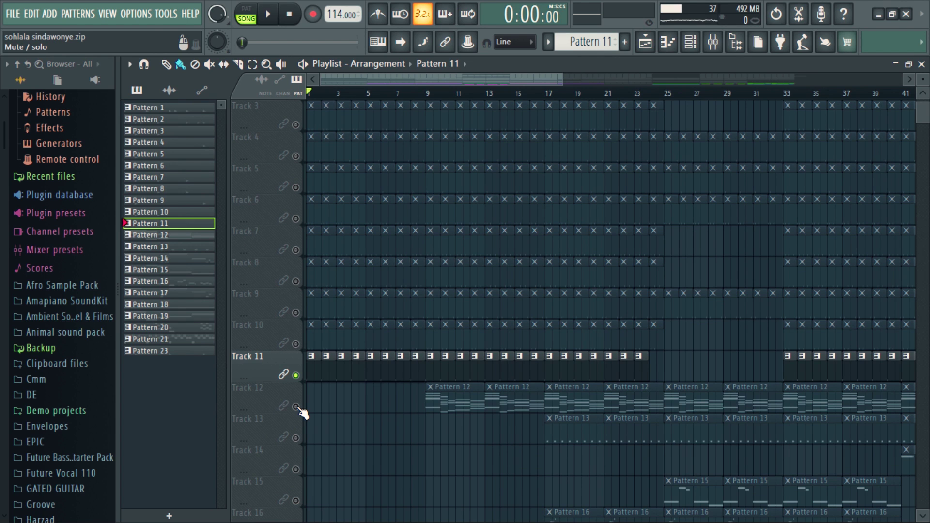
pyautogui.click(297, 407)
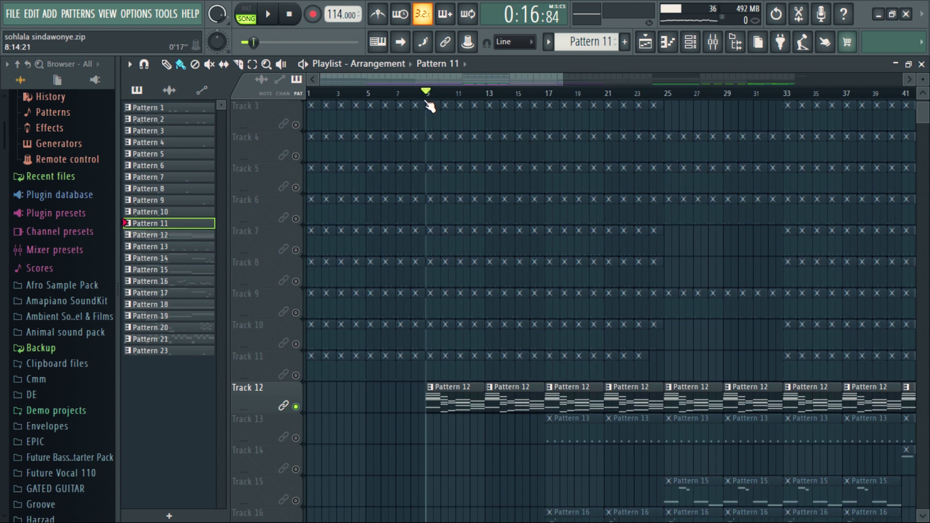
pyautogui.press('space')
pyautogui.doubleClick(451, 405)
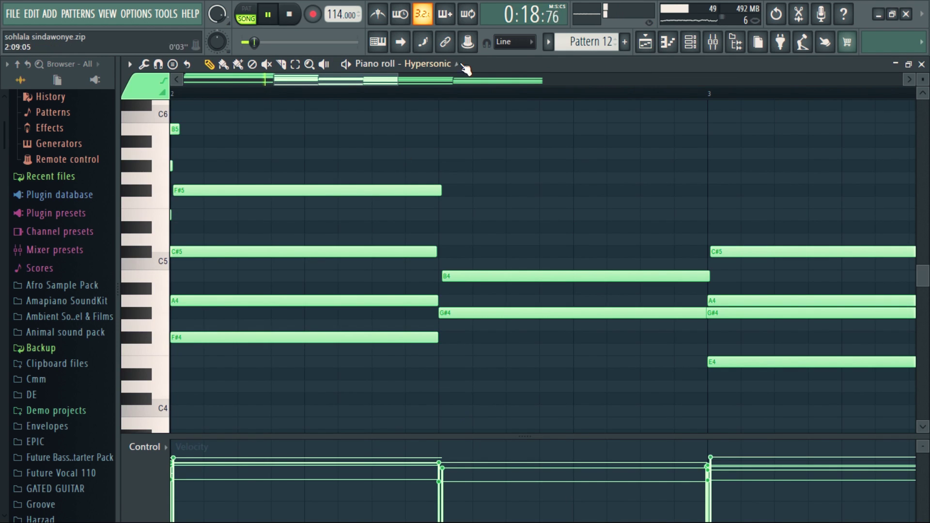
# Review all four bars of Pattern 12's Hypersonic chords, including the low bass notes, and return to the playlist
pyautogui.moveTo(456, 78); pyautogui.dragTo(596, 96)
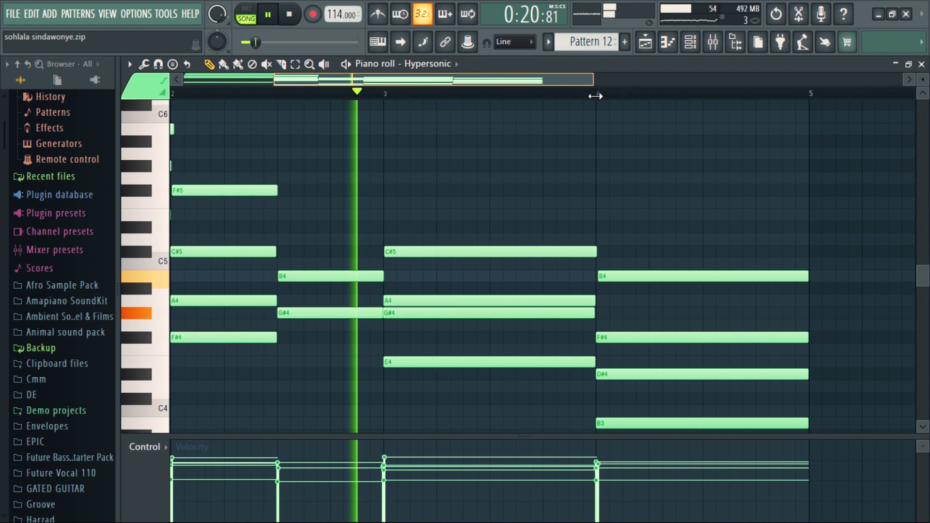
pyautogui.moveTo(467, 81); pyautogui.dragTo(378, 87)
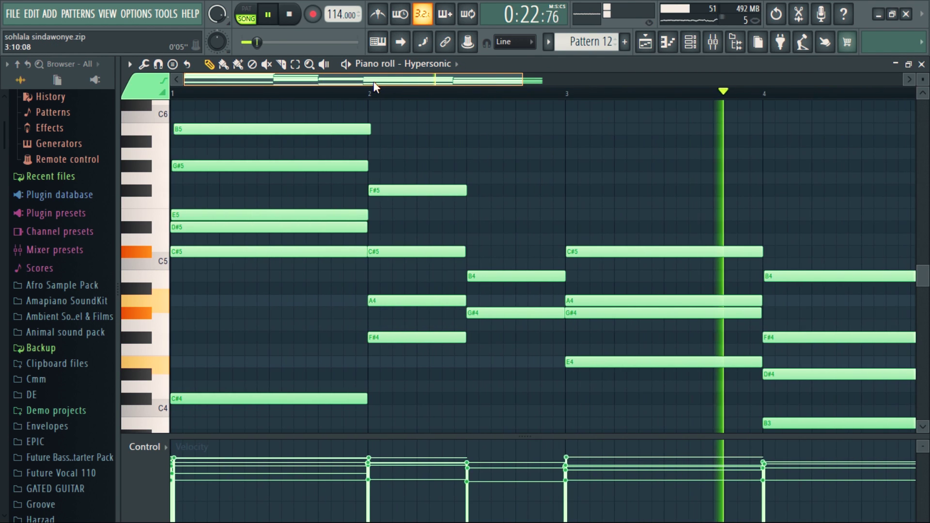
pyautogui.moveTo(521, 81); pyautogui.dragTo(695, 97)
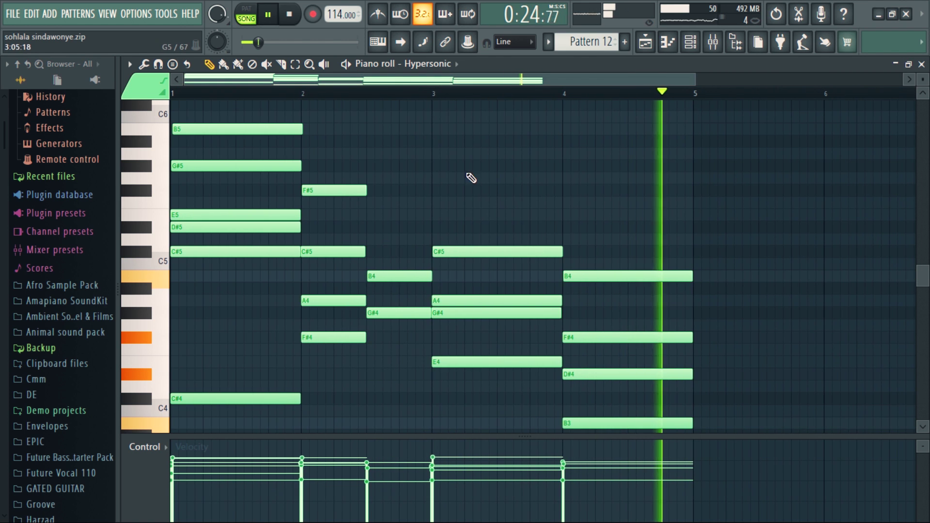
pyautogui.scroll(-3, 520, 169)
pyautogui.scroll(-3, 243, 256)
pyautogui.scroll(-3, 244, 256)
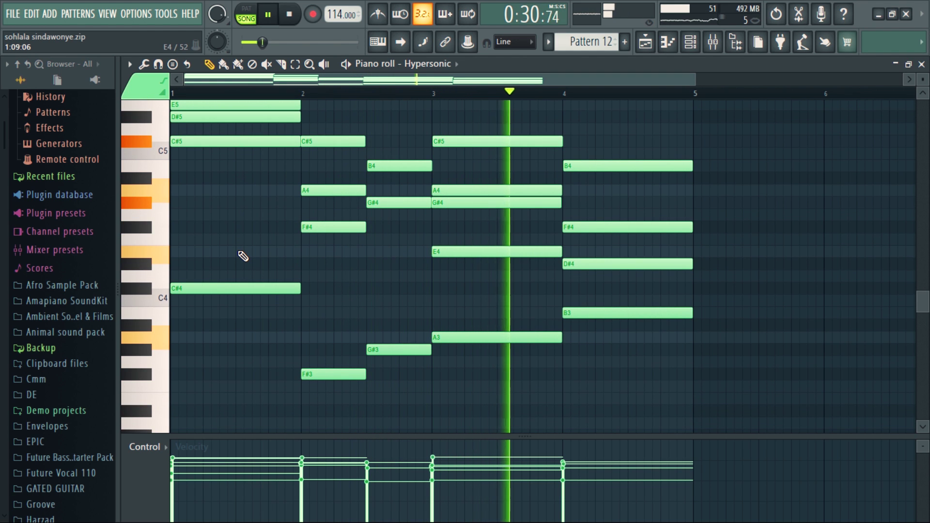
pyautogui.press('space')
pyautogui.press('F5')
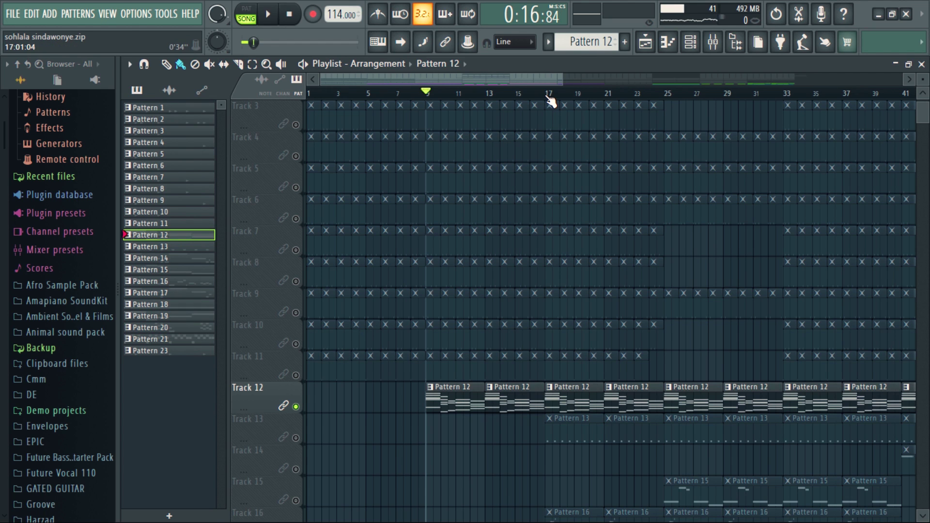
# Solo Track 13, review Pattern 13's Purity notes in the piano roll during playback from bar 17, and return to the playlist
pyautogui.rightClick(296, 438)
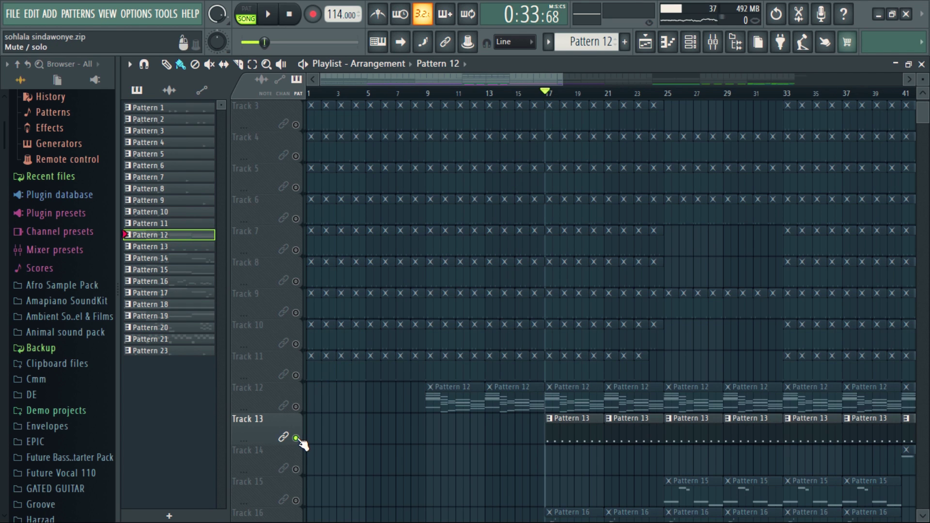
pyautogui.press('space')
pyautogui.doubleClick(568, 440)
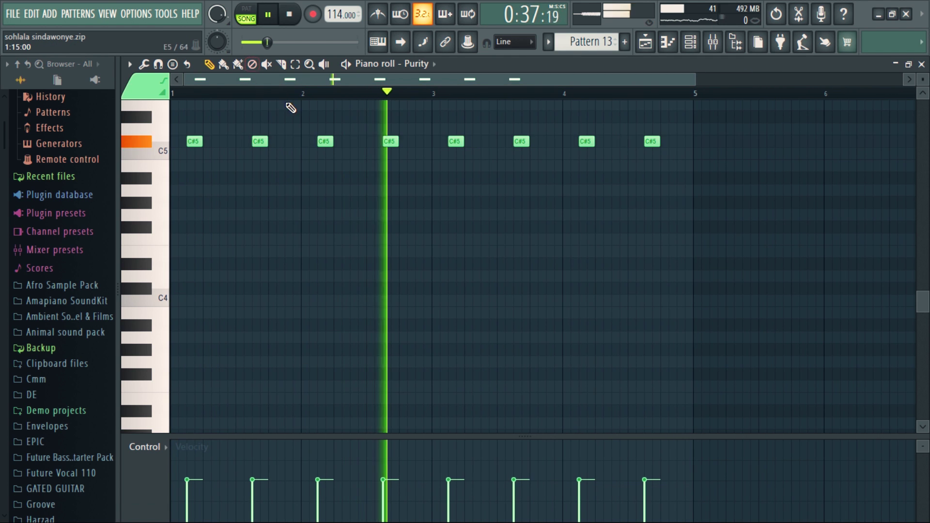
pyautogui.scroll(2, 293, 146)
pyautogui.scroll(2, 296, 170)
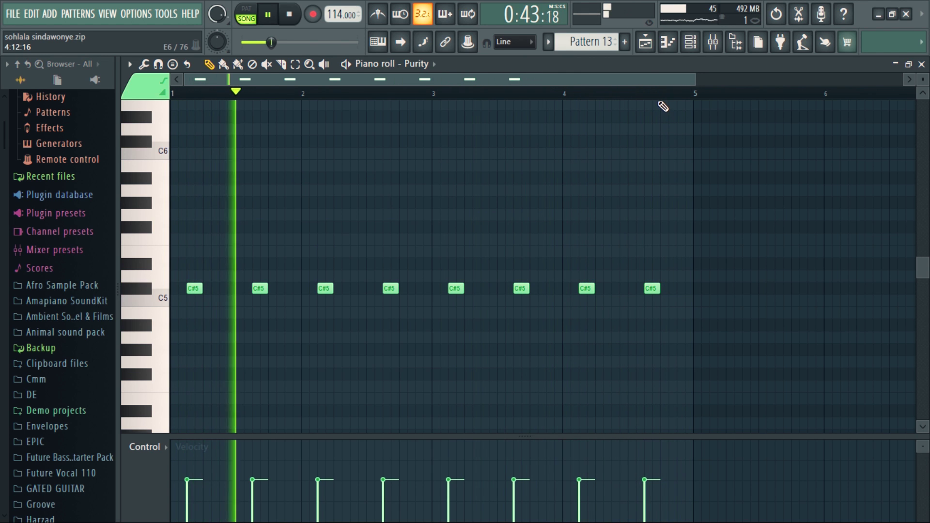
pyautogui.press('space')
pyautogui.click(645, 42)
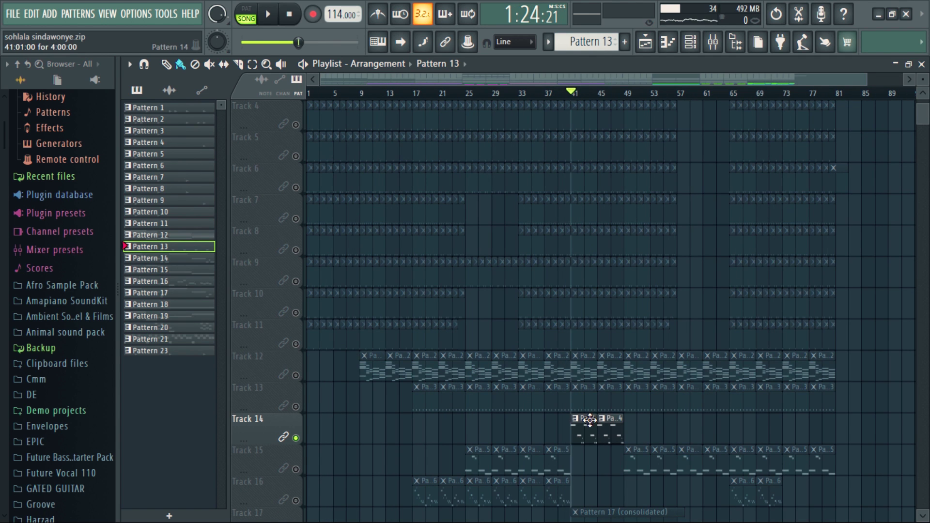
# Play soloed Track 14 from bar 41, review Pattern 14's Nexus melody in the piano roll, and return to the playlist with playback stopped
pyautogui.press('space')
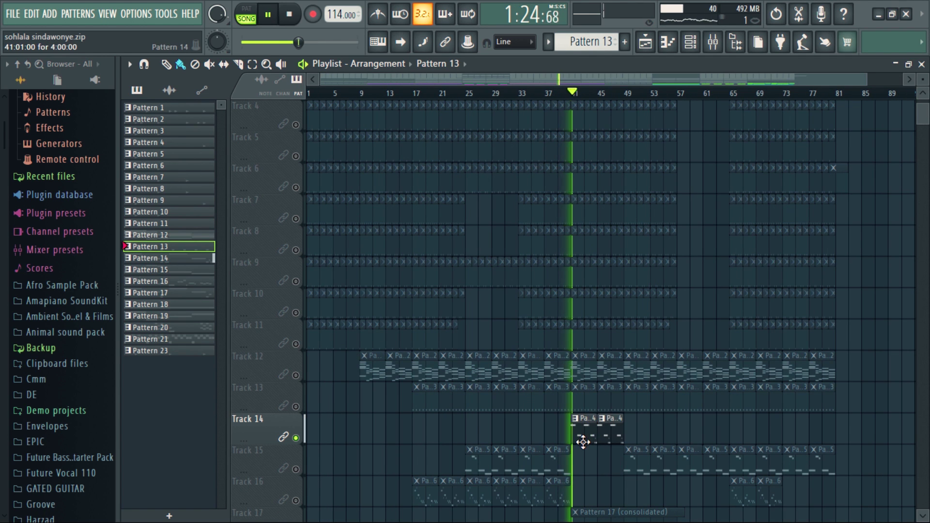
pyautogui.doubleClick(589, 421)
pyautogui.moveTo(417, 77); pyautogui.dragTo(292, 74)
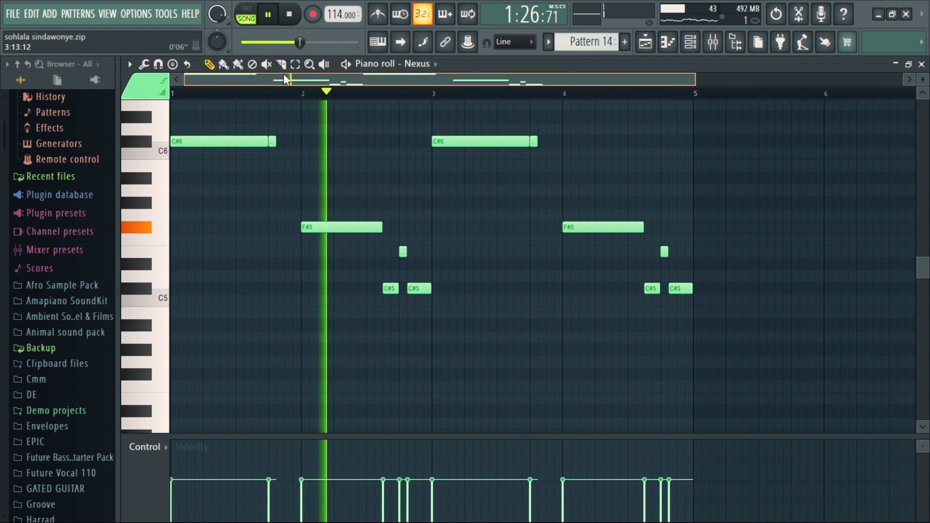
pyautogui.scroll(4, 376, 204)
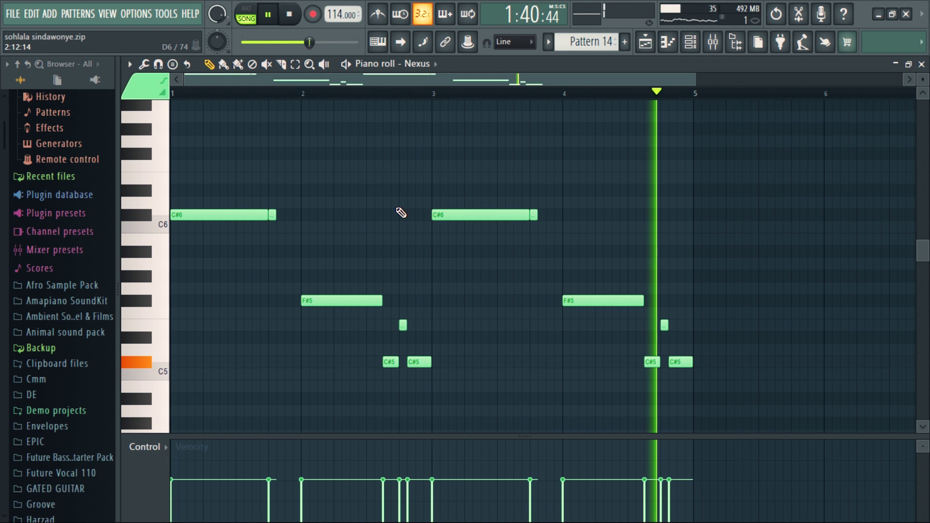
pyautogui.press('space')
pyautogui.click(643, 42)
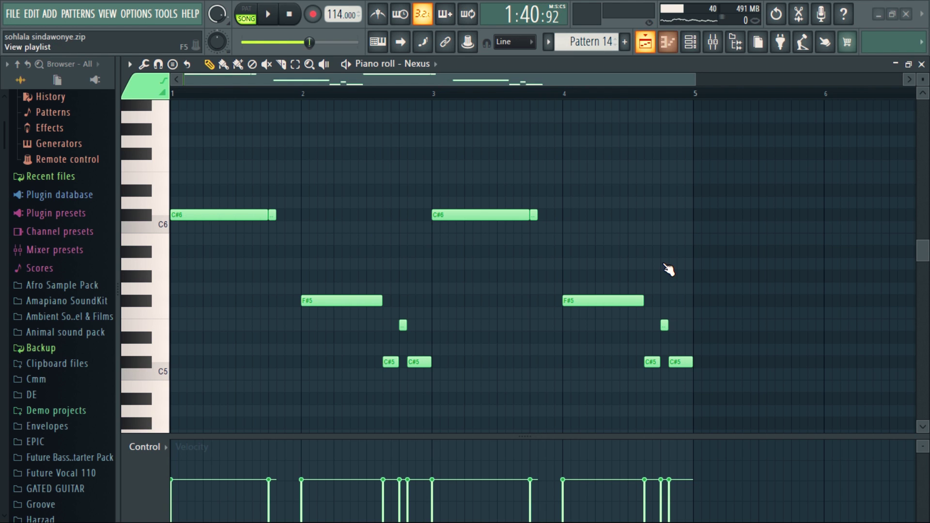
pyautogui.press('F5')
pyautogui.press('space')
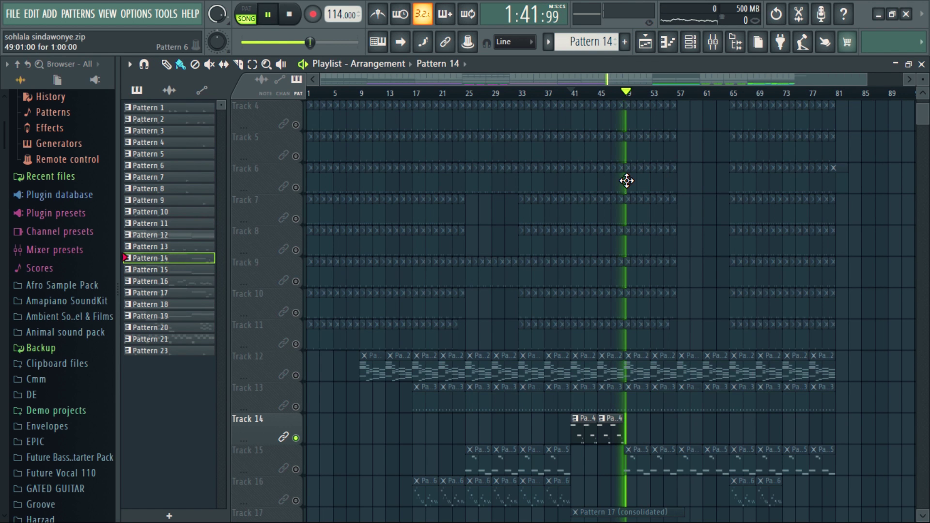
pyautogui.press('space')
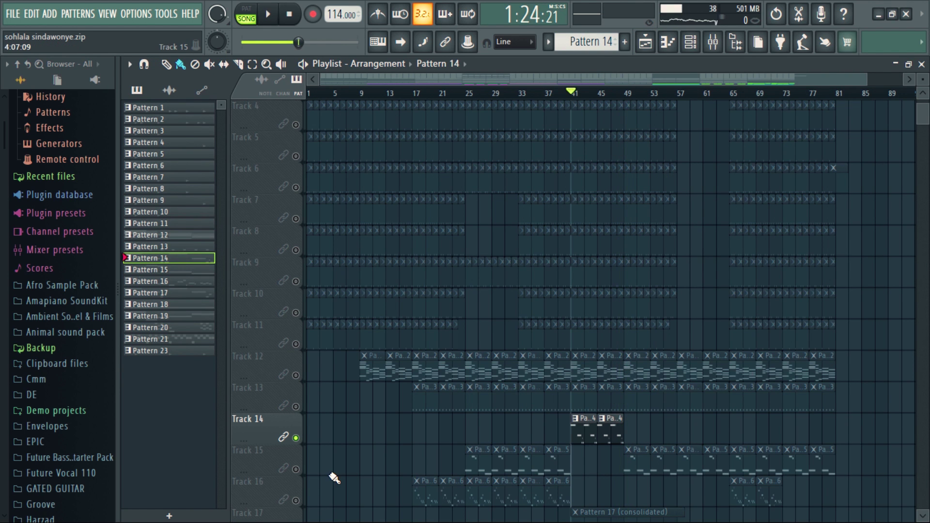
# Solo Track 15, review Pattern 15's Nexus #2 notes in the piano roll during playback, and return to the playlist
pyautogui.scroll(-1, 335, 478)
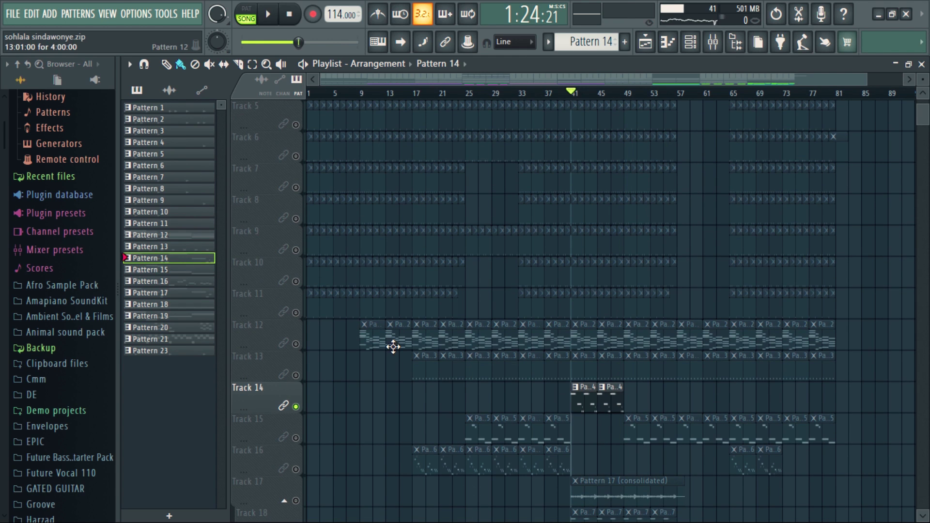
pyautogui.rightClick(296, 439)
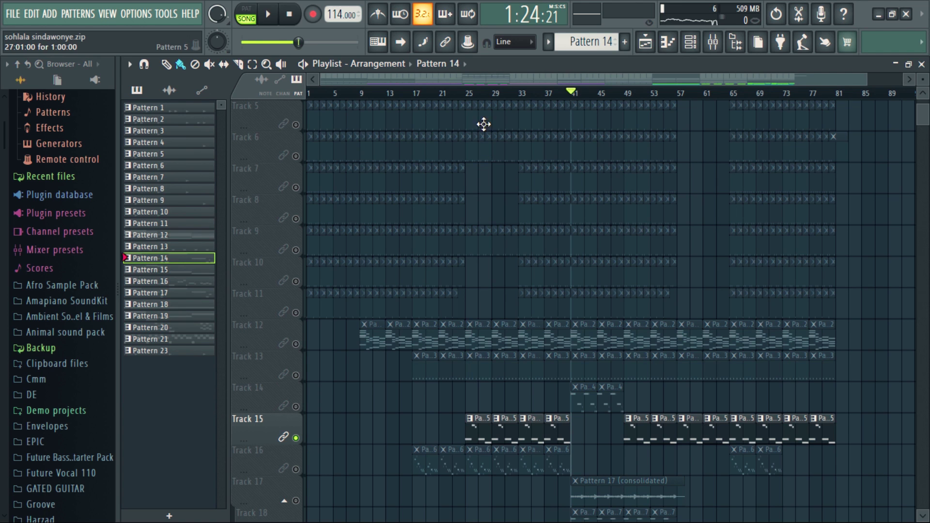
pyautogui.click(455, 95)
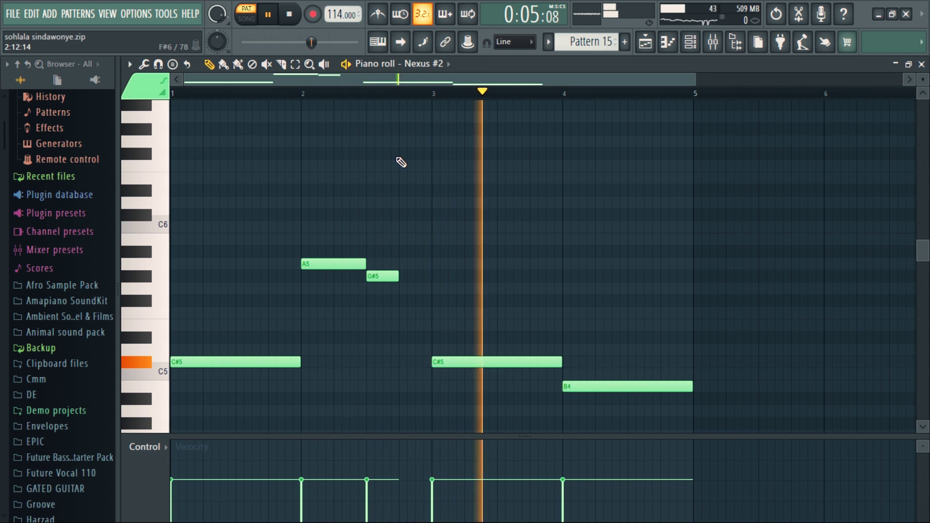
pyautogui.scroll(-3, 394, 161)
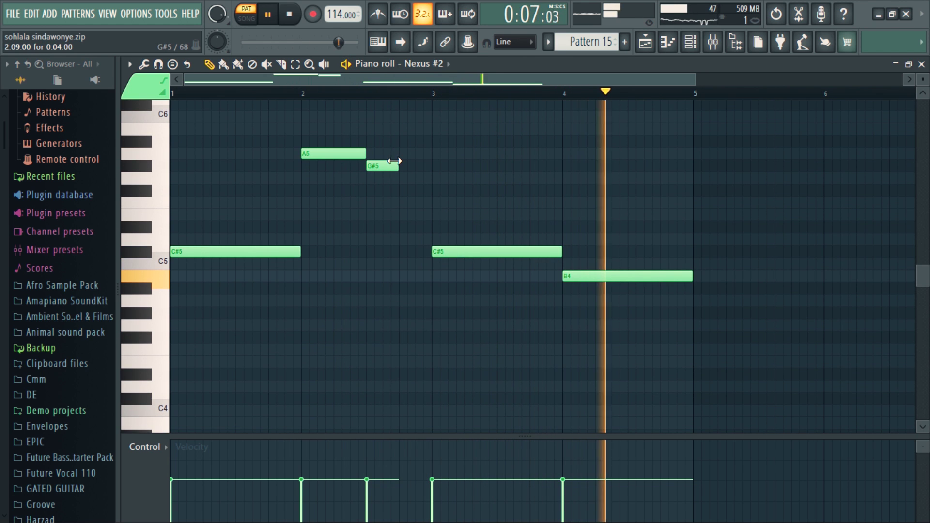
pyautogui.click(645, 49)
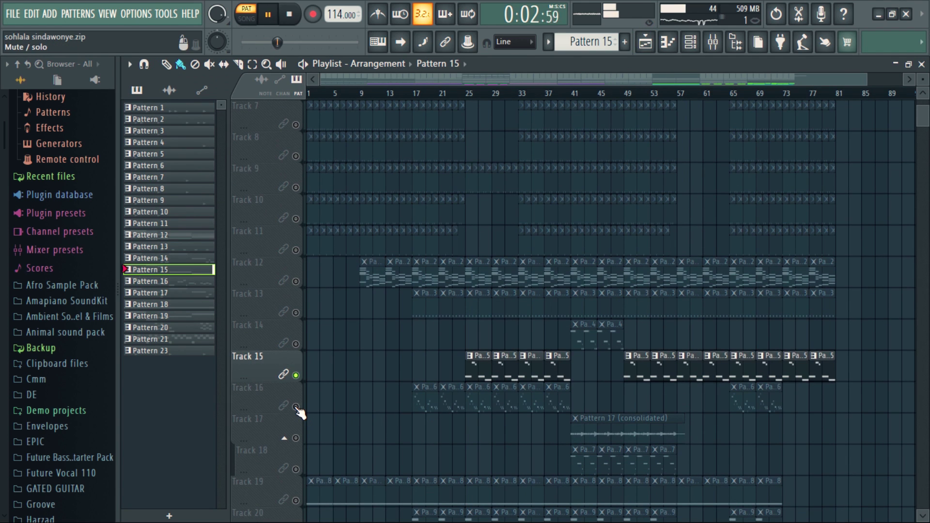
# Solo Track 16, review Pattern 16's Hypersonic #2 melody in the piano roll during playback from bar 17, and return to the playlist
pyautogui.click(296, 407)
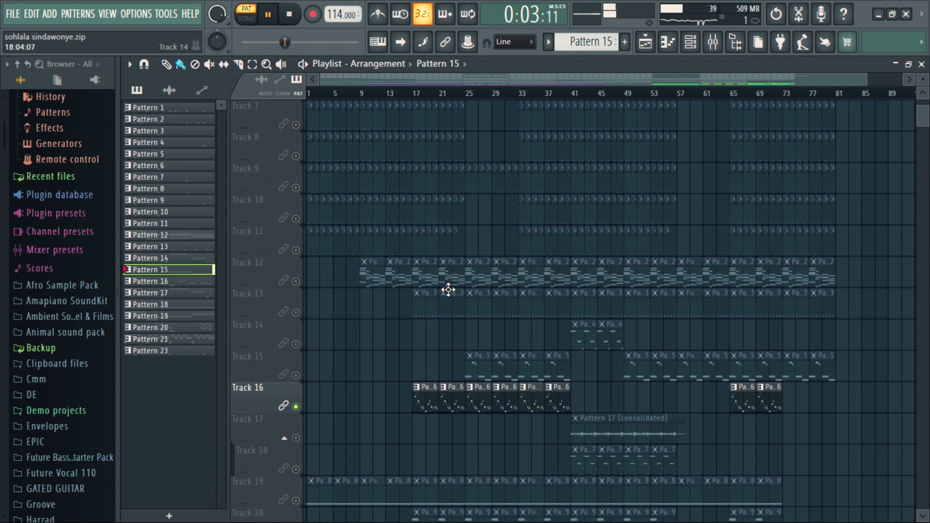
pyautogui.click(415, 94)
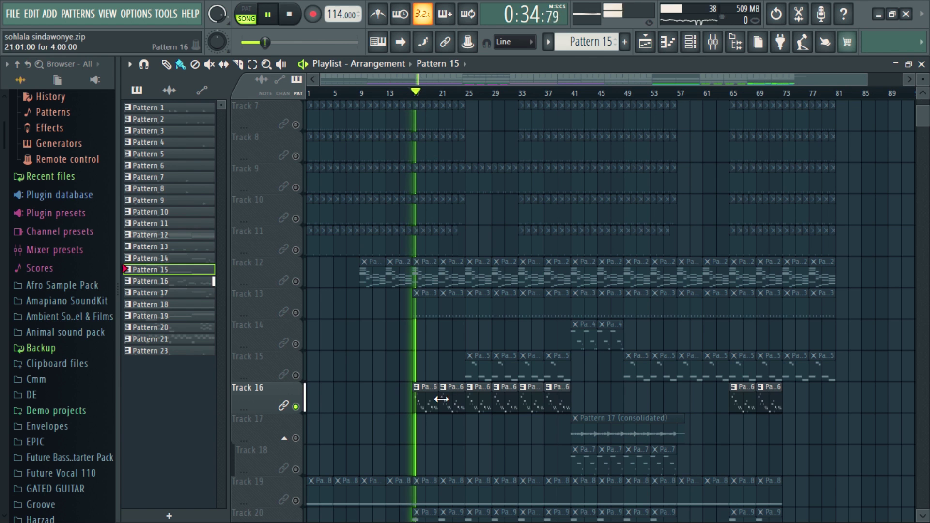
pyautogui.doubleClick(417, 394)
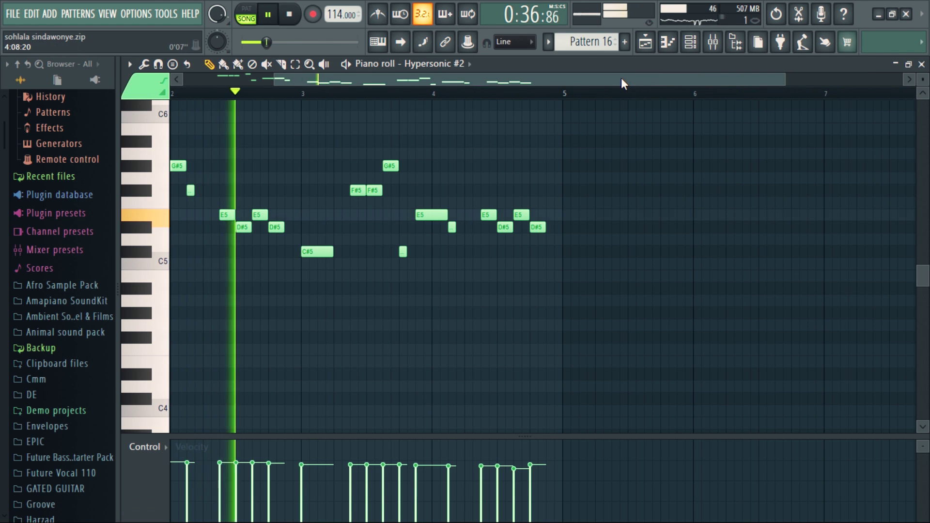
pyautogui.moveTo(622, 80); pyautogui.dragTo(419, 79)
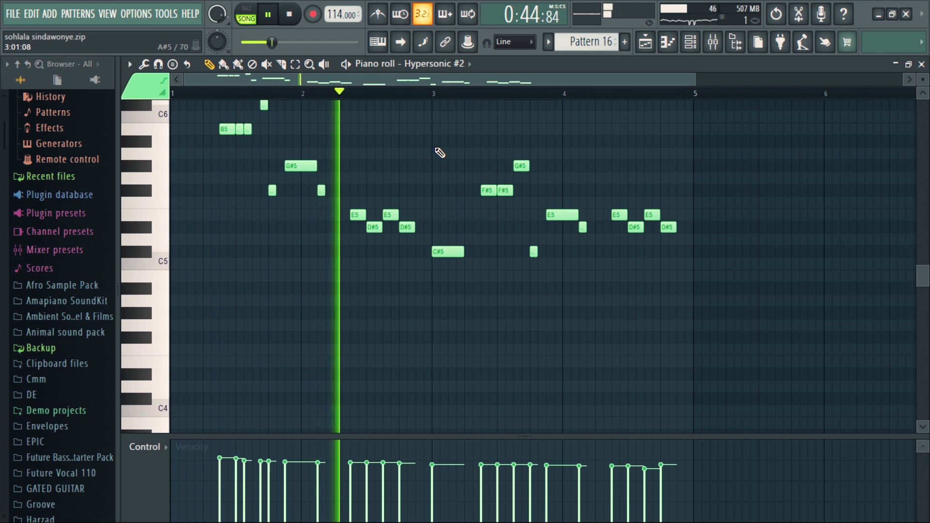
pyautogui.scroll(3, 439, 153)
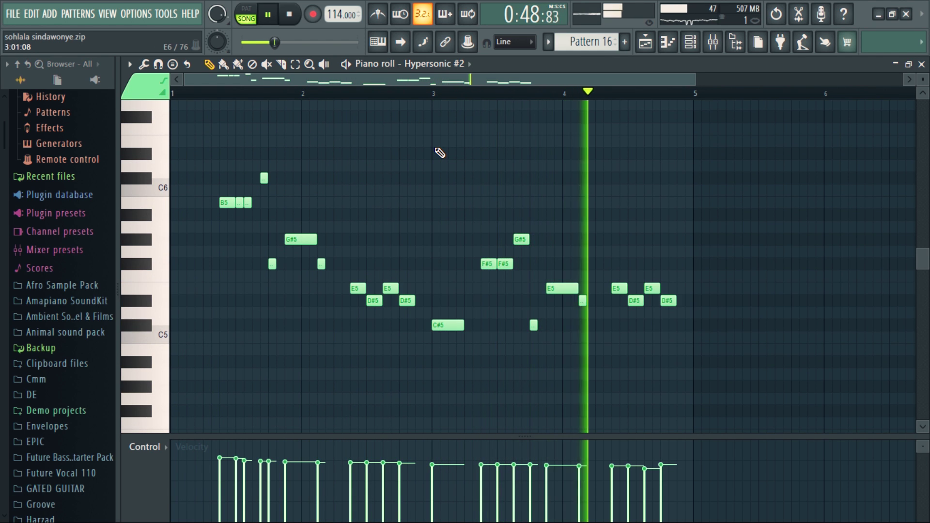
pyautogui.press('space')
pyautogui.click(645, 42)
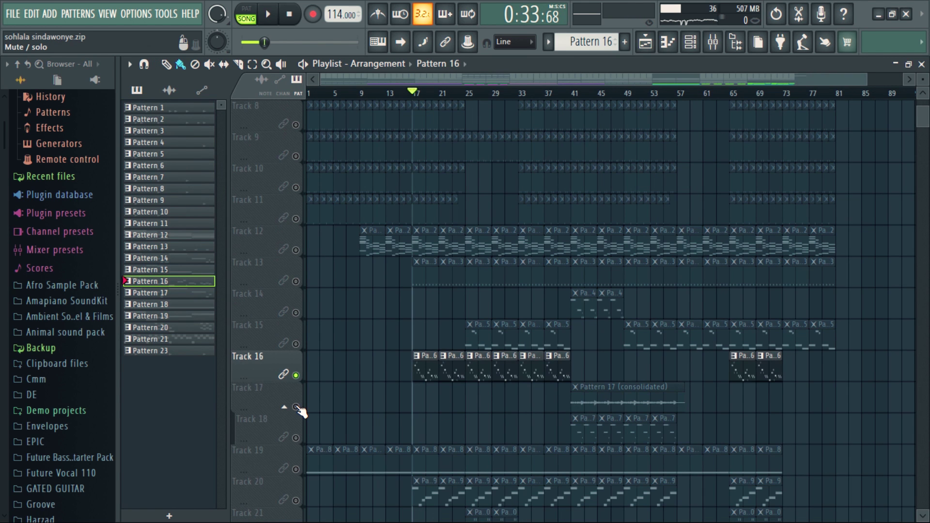
# Solo Track 17, view the Pattern 17 (consolidated) audio clip's waveform and settings during playback, and close the clip window
pyautogui.rightClick(296, 407)
pyautogui.click(625, 387)
pyautogui.press('space')
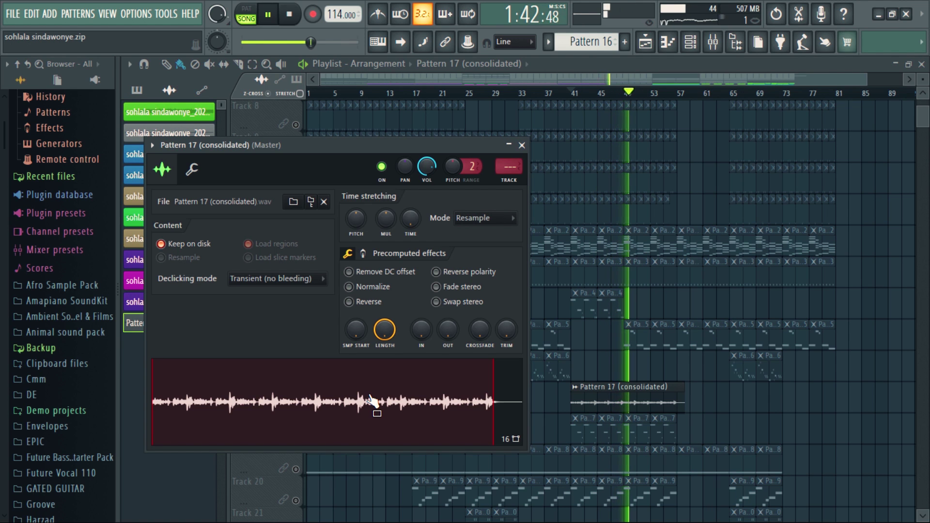
pyautogui.press('space')
pyautogui.click(521, 145)
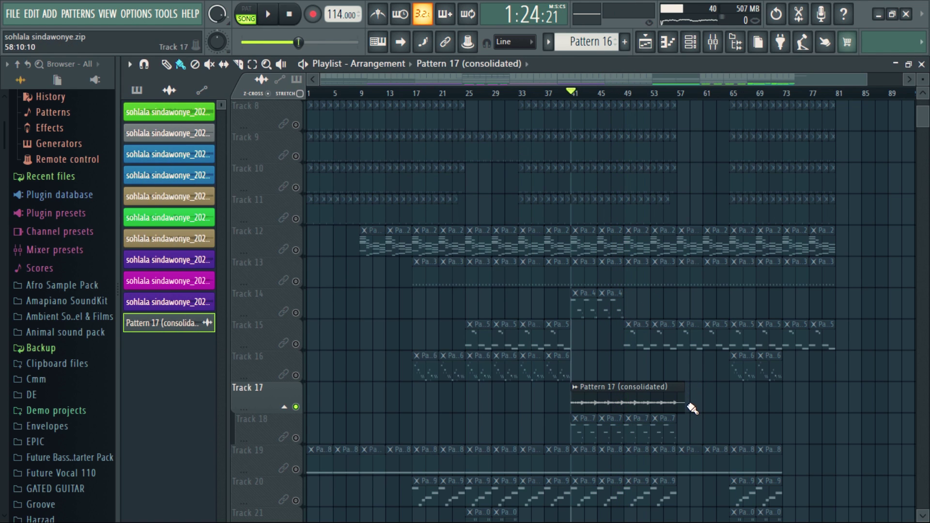
# Solo Track 19, review Pattern 18's sustained Purity #3 note in the piano roll during playback, and return to the playlist
pyautogui.scroll(-4, 271, 335)
pyautogui.click(295, 345)
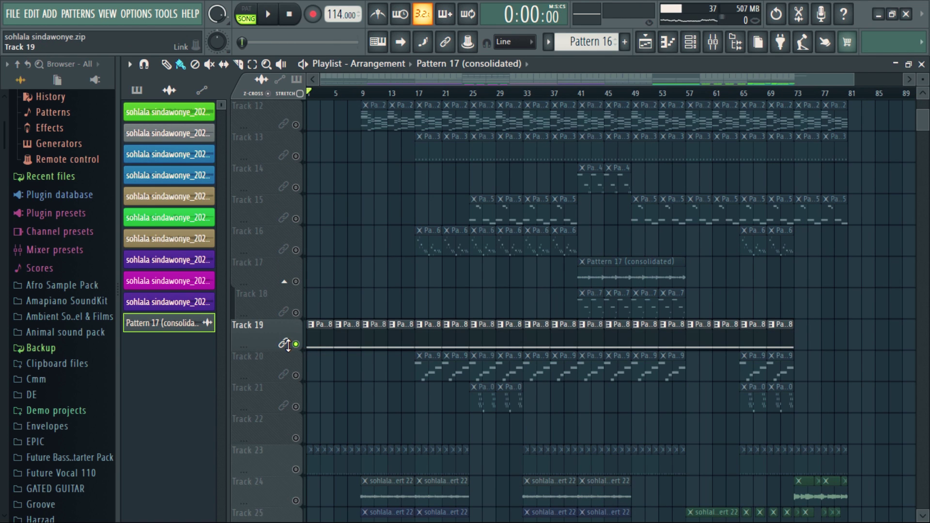
pyautogui.doubleClick(332, 342)
pyautogui.scroll(10, 370, 319)
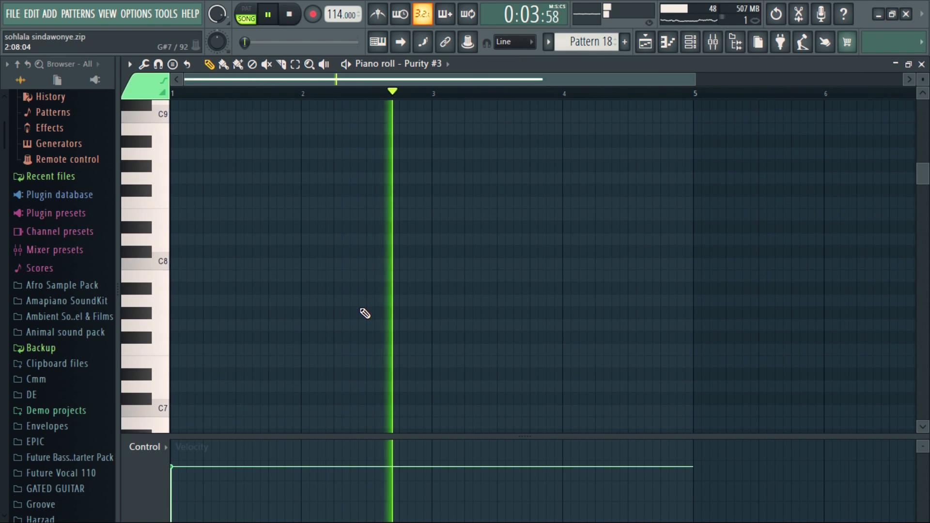
pyautogui.scroll(-15, 366, 320)
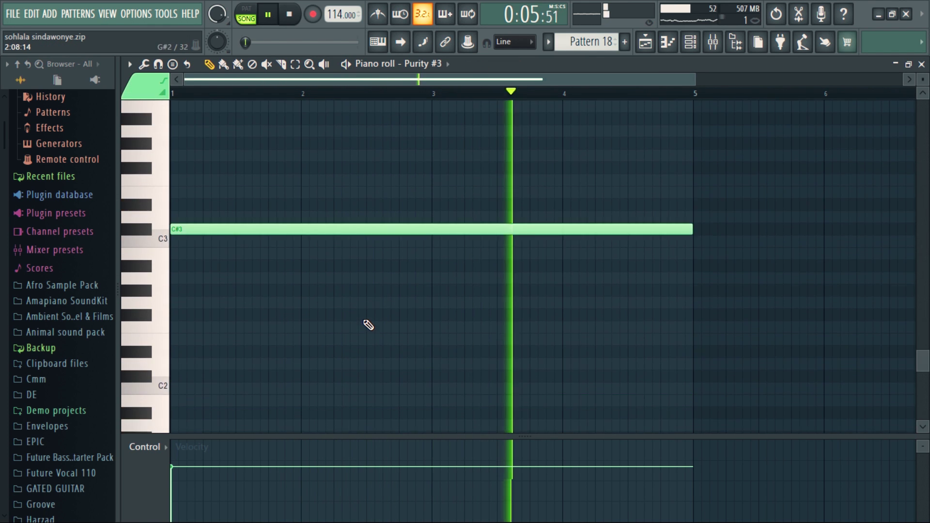
pyautogui.scroll(2, 368, 324)
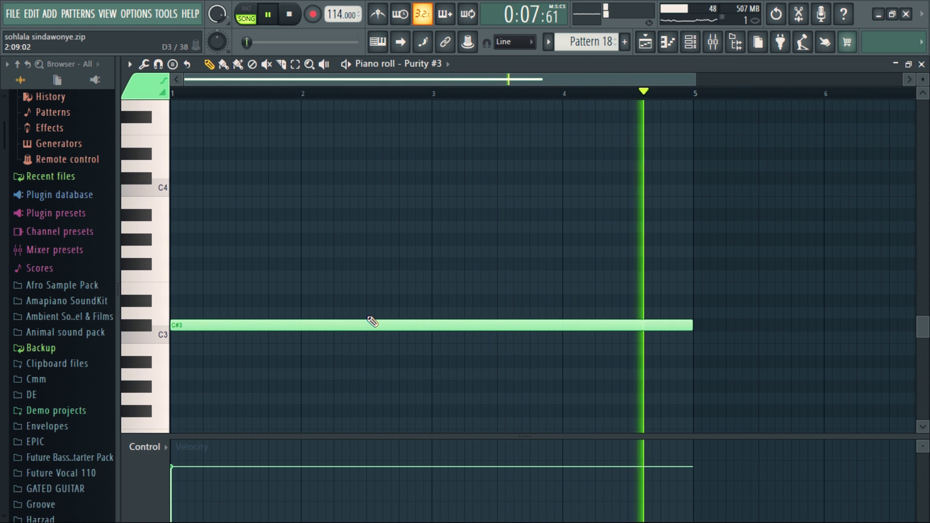
pyautogui.press('space')
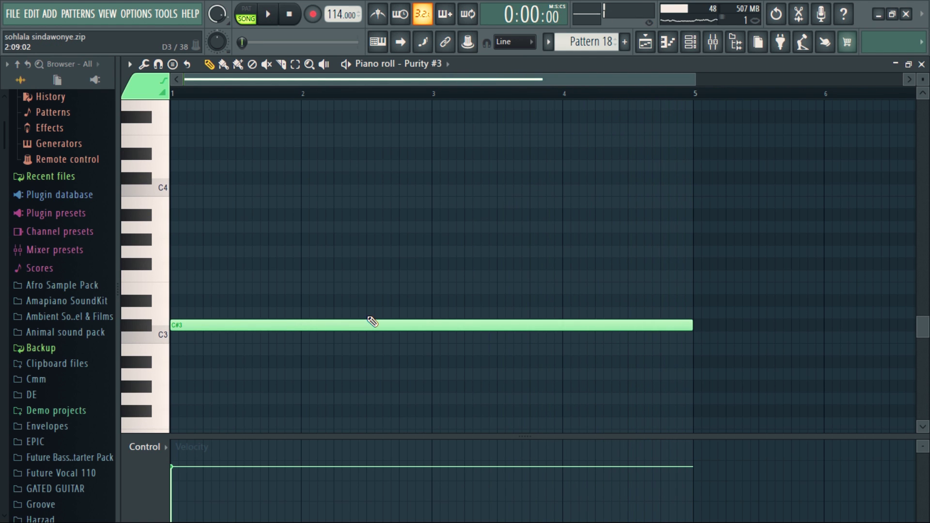
pyautogui.click(646, 47)
# Solo Track 20, review Pattern 19's Hypersonic #3 notes in the piano roll during playback from bar 17, and return to the playlist
pyautogui.scroll(-3, 375, 333)
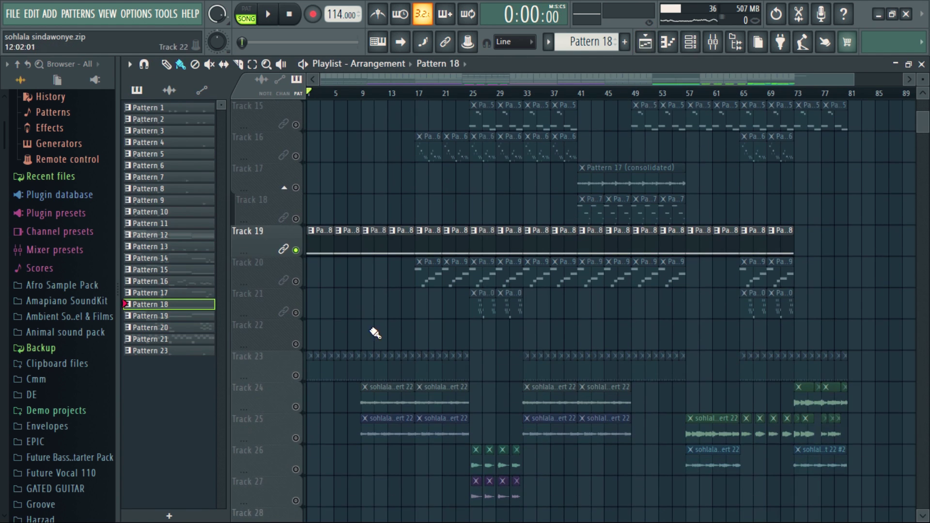
pyautogui.click(296, 281)
pyautogui.click(415, 92)
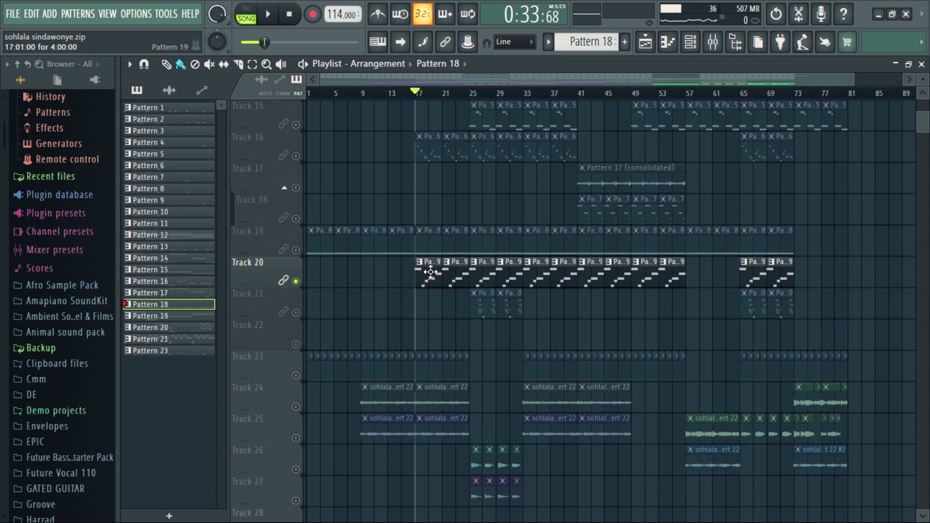
pyautogui.doubleClick(430, 273)
pyautogui.press('space')
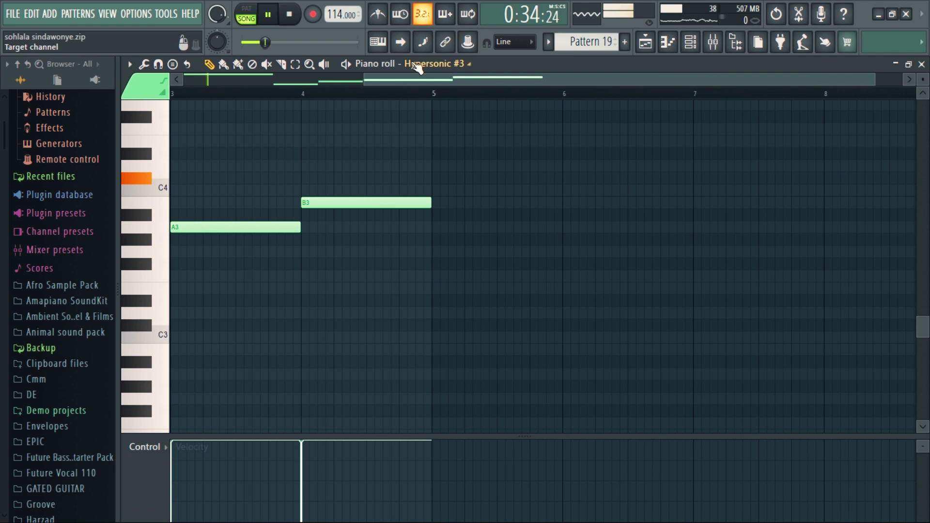
pyautogui.moveTo(423, 74); pyautogui.dragTo(225, 77)
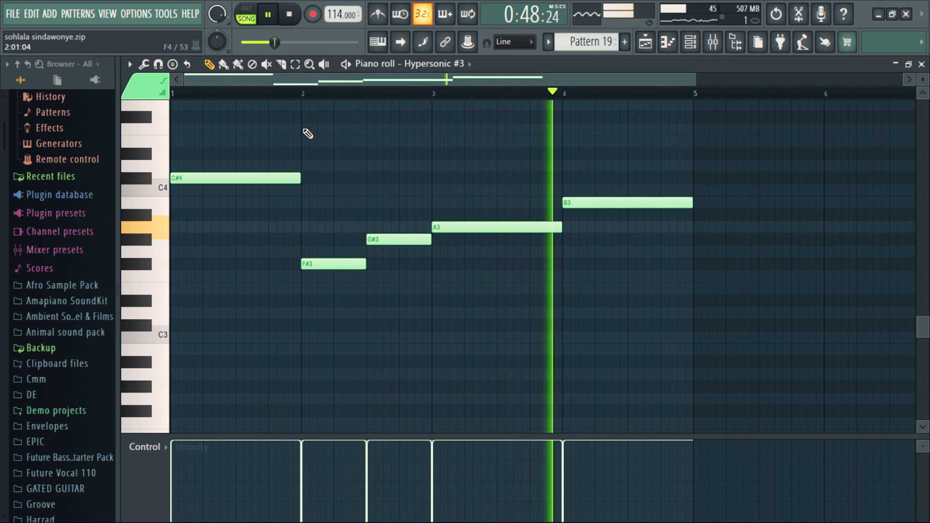
pyautogui.press('space')
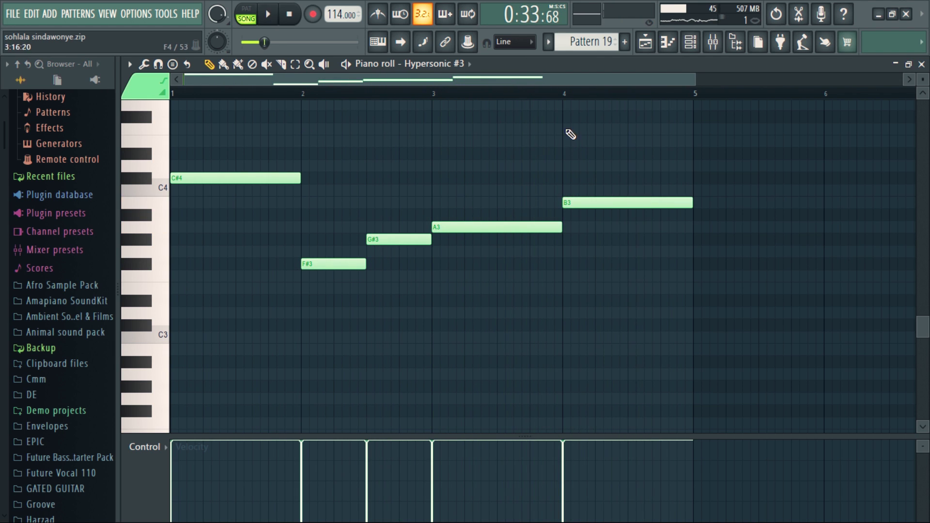
pyautogui.click(649, 49)
# Solo Track 21, review Pattern 20's Purity #4 notes in the piano roll during playback, and return to the playlist
pyautogui.scroll(-2, 438, 298)
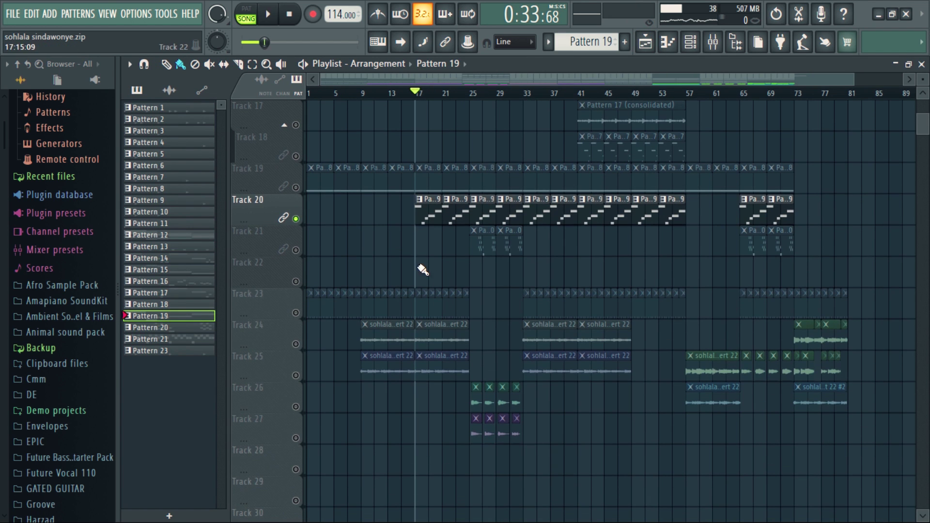
pyautogui.keyDown('ctrl'); pyautogui.click(296, 249); pyautogui.keyUp('ctrl')
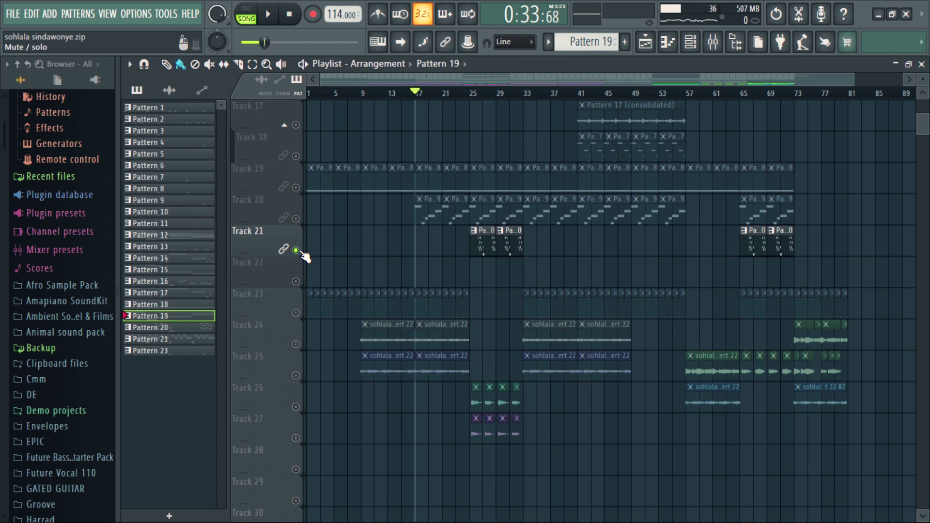
pyautogui.press('space')
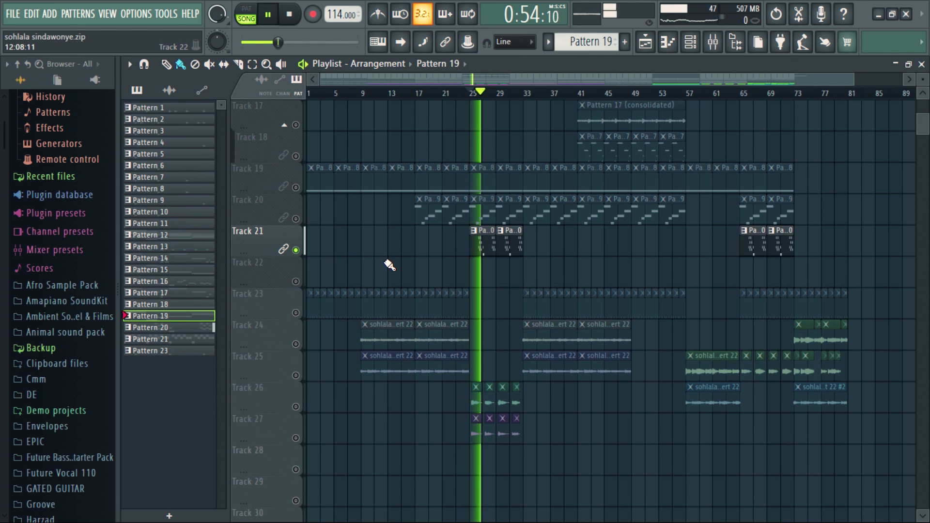
pyautogui.doubleClick(477, 245)
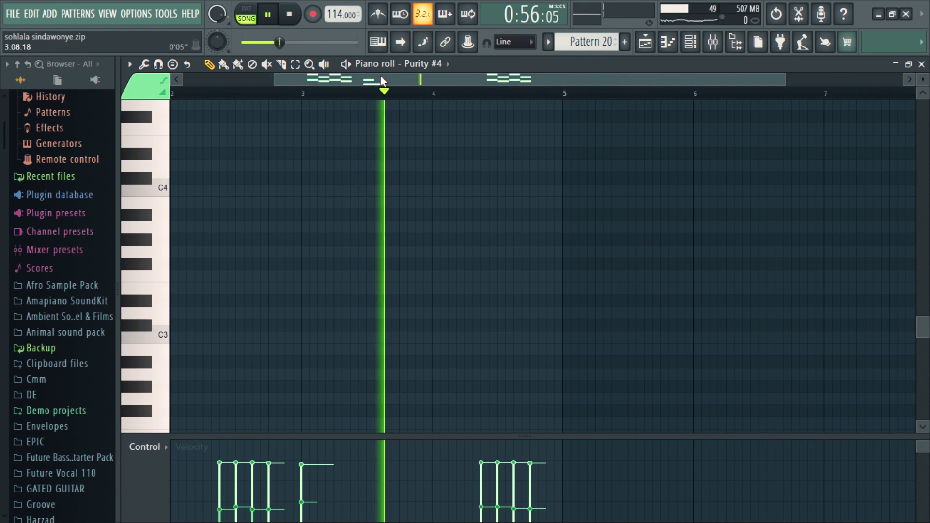
pyautogui.moveTo(380, 75); pyautogui.dragTo(290, 74)
pyautogui.scroll(5, 395, 263)
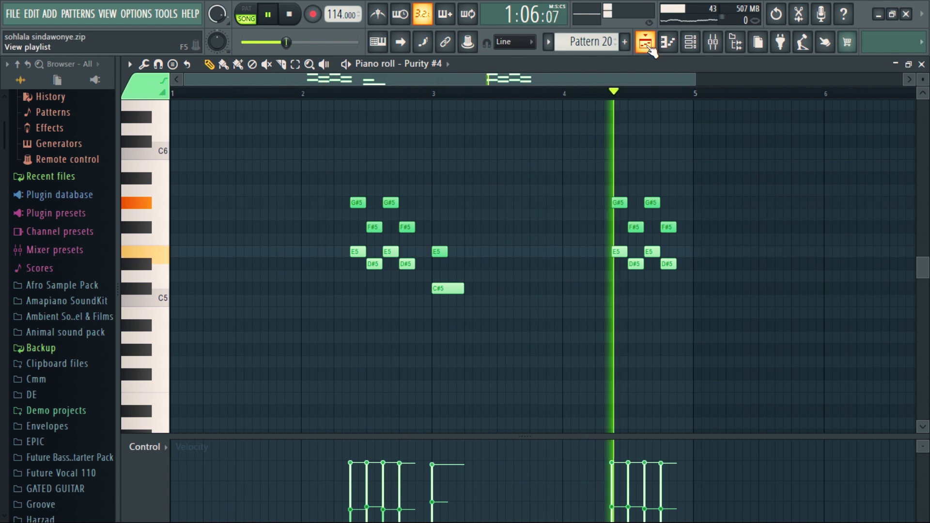
pyautogui.press('space')
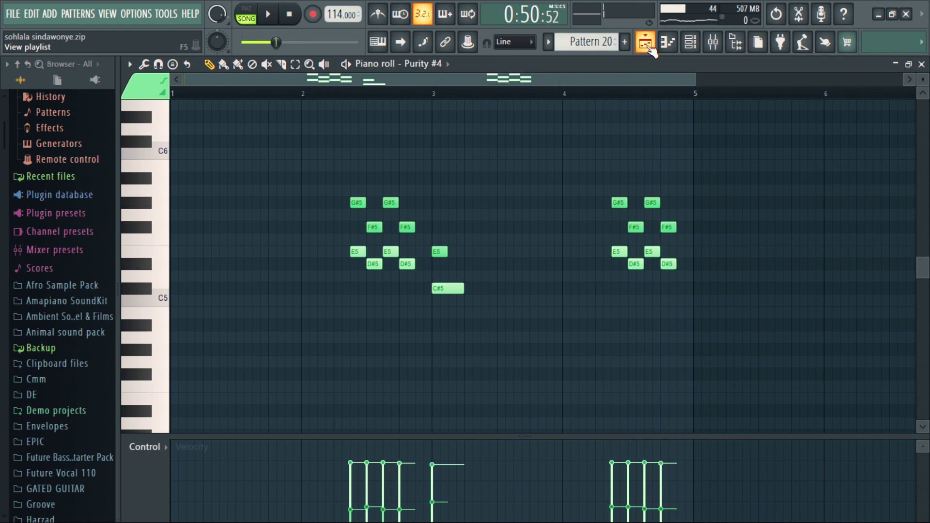
pyautogui.click(646, 44)
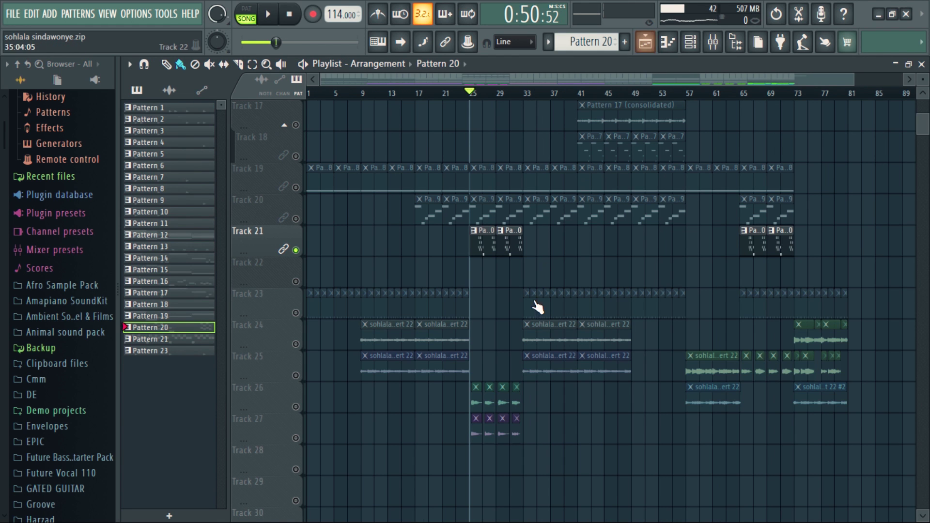
# Solo Track 23 and review Pattern 23's Collider Down Pipe 04 notes in the piano roll while playing from the song start
pyautogui.click(297, 315)
pyautogui.moveTo(478, 100); pyautogui.dragTo(143, 134)
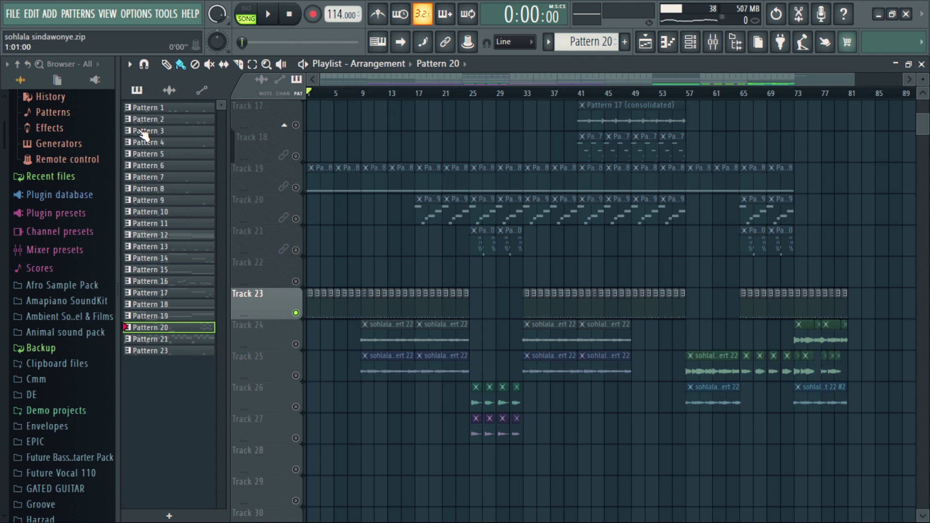
pyautogui.doubleClick(338, 308)
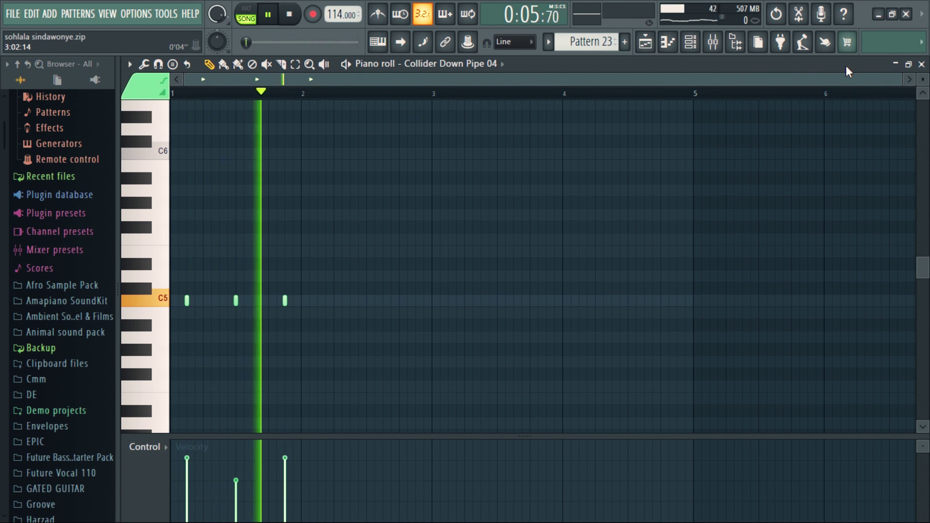
pyautogui.press('space')
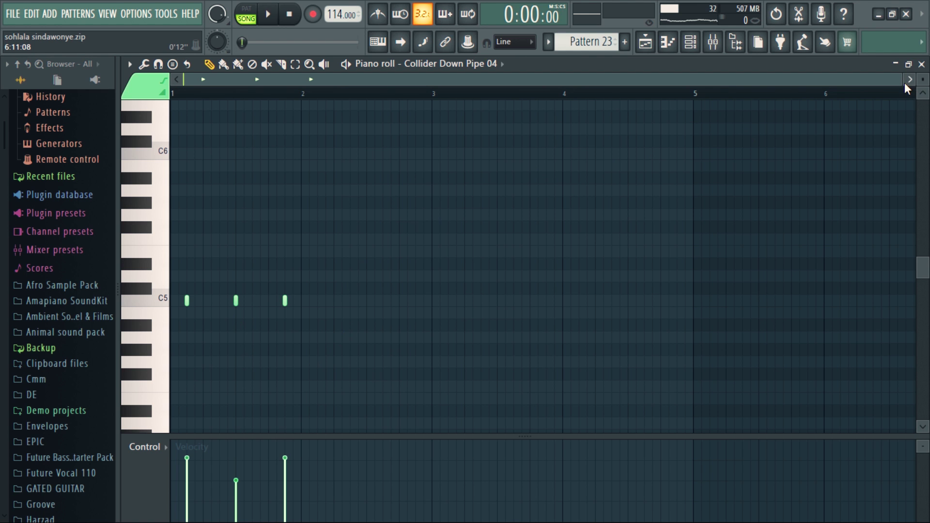
# Play Pattern 23 on its own and transpose its three Collider Down Pipe 04 notes by octaves to C4, stopping playback
pyautogui.moveTo(901, 83)
pyautogui.mouseDown()
pyautogui.moveTo(429, 133)
pyautogui.moveTo(448, 127)
pyautogui.mouseUp()
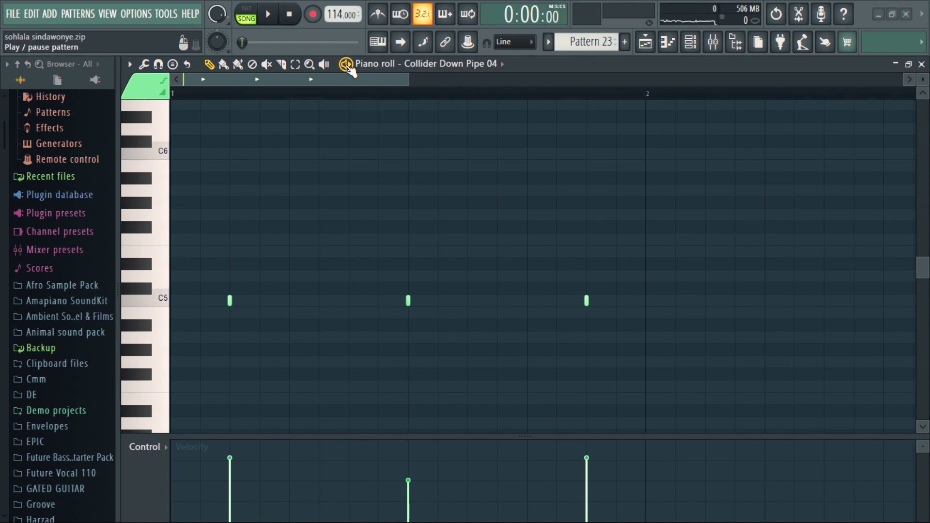
pyautogui.click(347, 65)
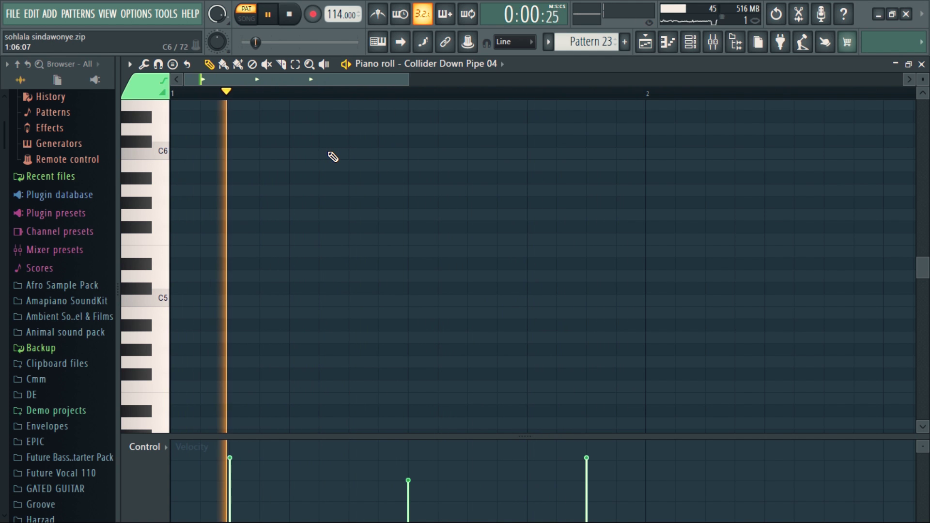
pyautogui.scroll(-5, 428, 278)
pyautogui.scroll(-2, 420, 280)
pyautogui.scroll(4, 420, 279)
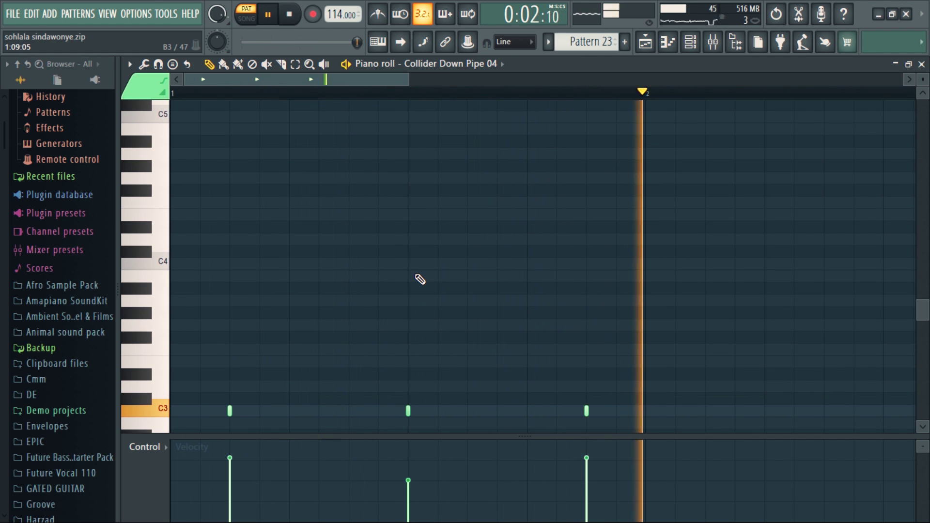
pyautogui.hotkey('ctrl', 'Up')
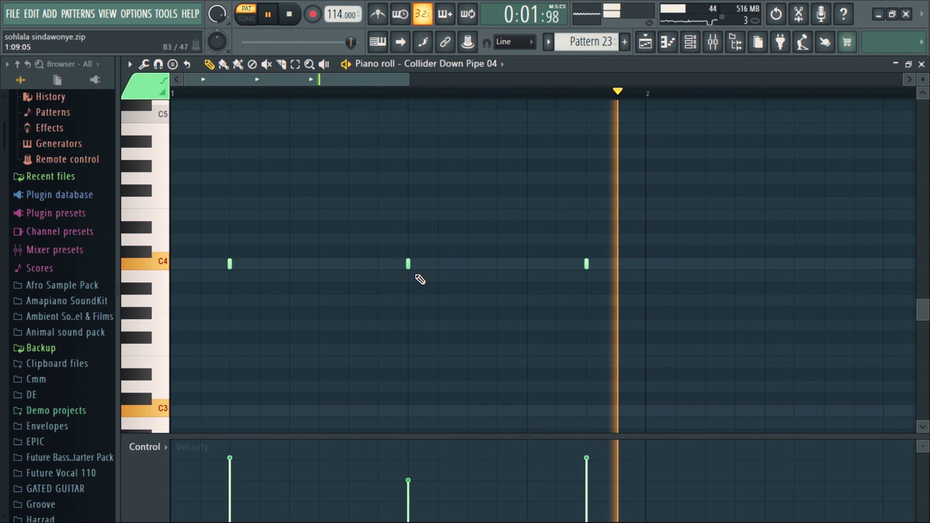
pyautogui.hotkey('ctrl', 'Up')
pyautogui.hotkey('ctrl', 'Down')
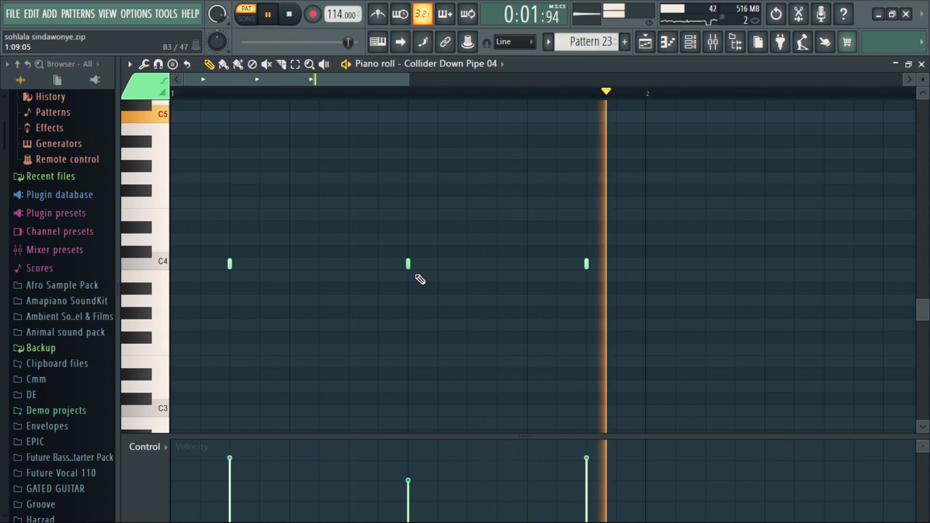
pyautogui.press('space')
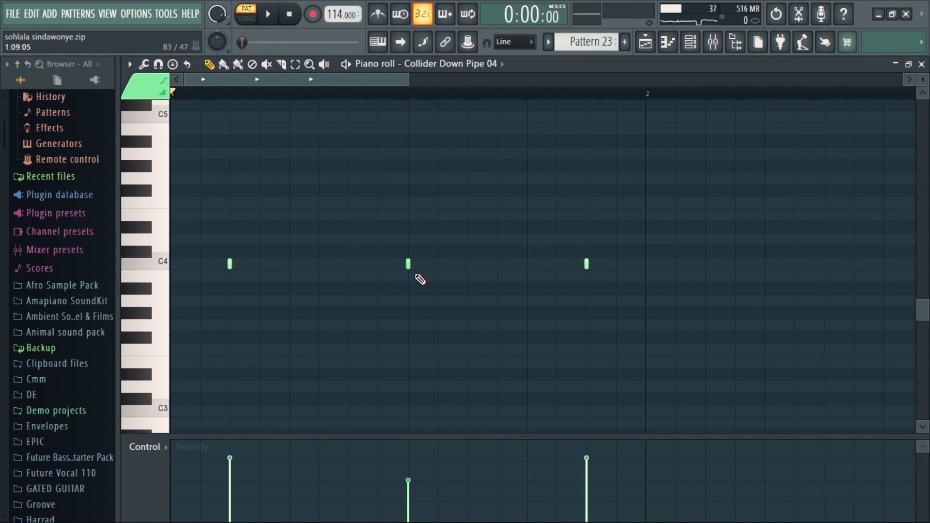
# Return to the playlist and play soloed Track 24 in song mode from bar 9, adding Track 25 to the playback
pyautogui.press('F5')
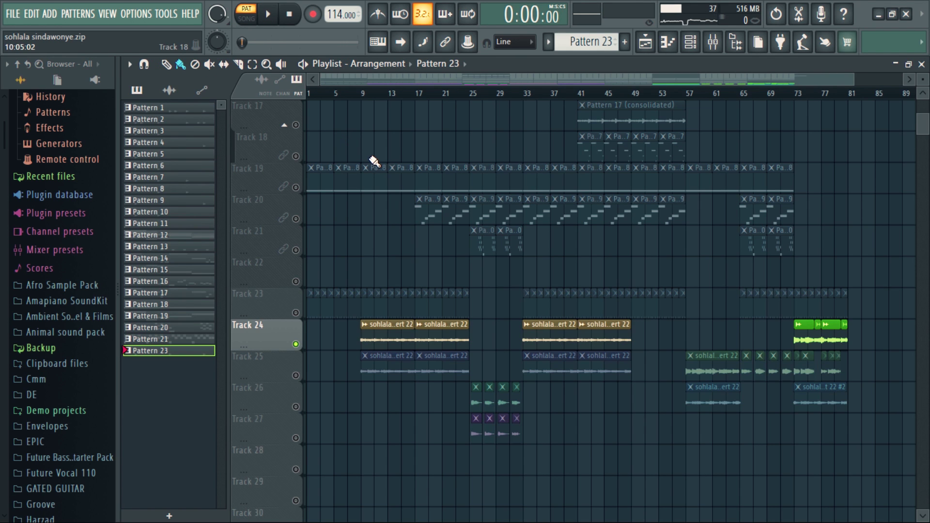
pyautogui.press('space')
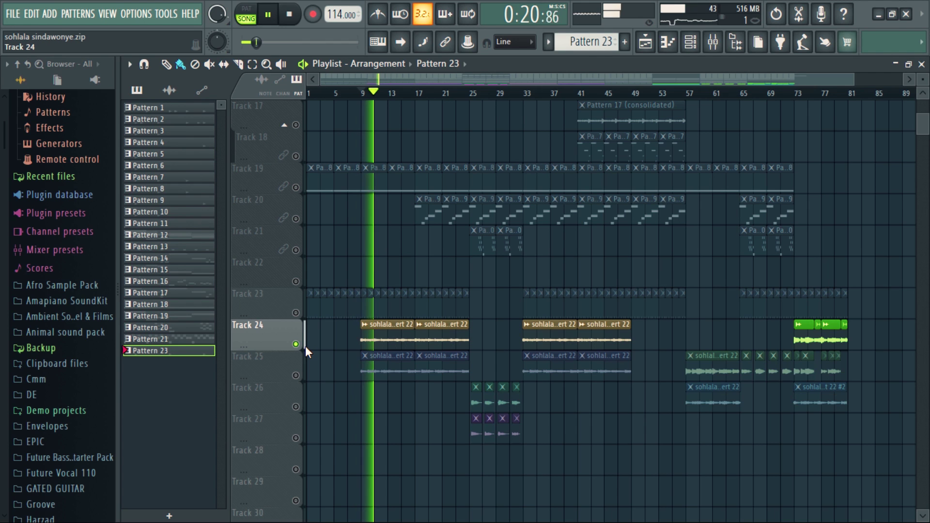
pyautogui.click(295, 375)
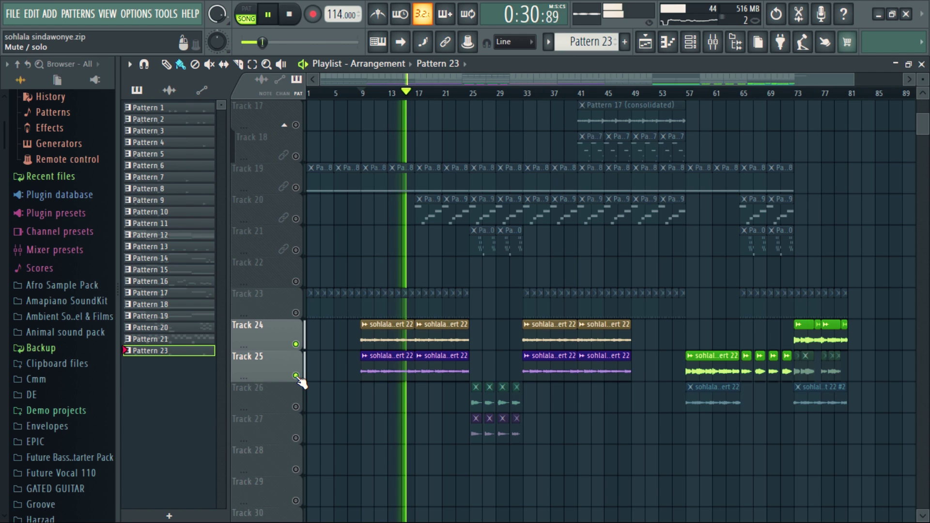
pyautogui.press('space')
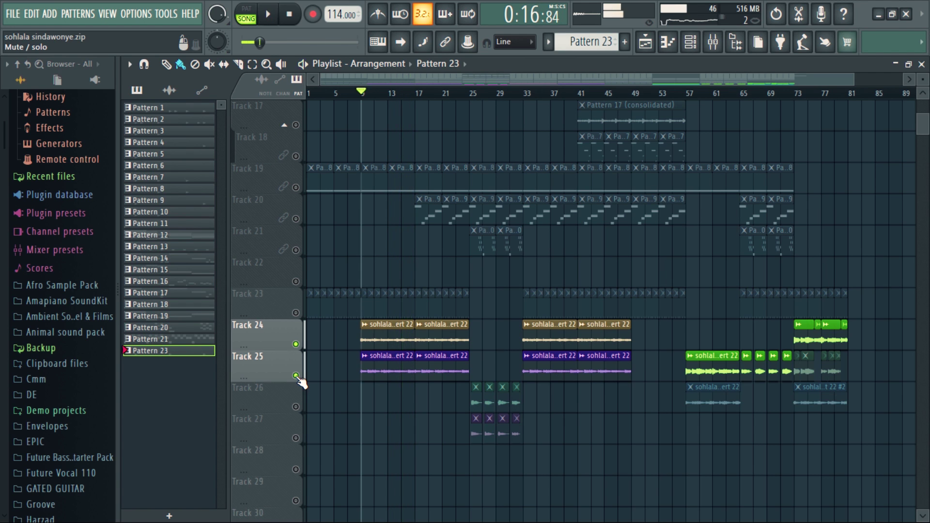
# Solo Track 26 and play its audio clips from bar 25, stopping playback after a short listen
pyautogui.rightClick(295, 406)
pyautogui.click(475, 93)
pyautogui.press('space')
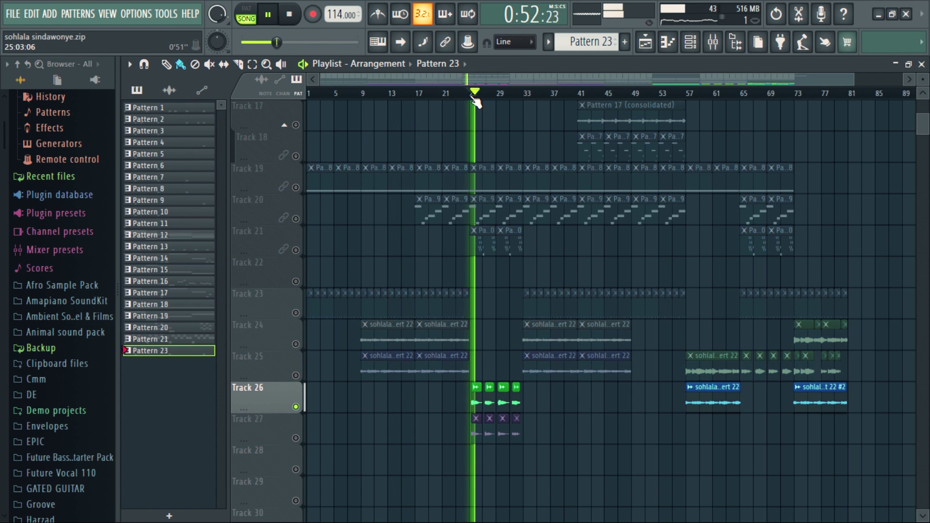
pyautogui.press('space')
# Move the song position back to bar 1 and turn off soloing so all playlist tracks are active again
pyautogui.scroll(2, 504, 162)
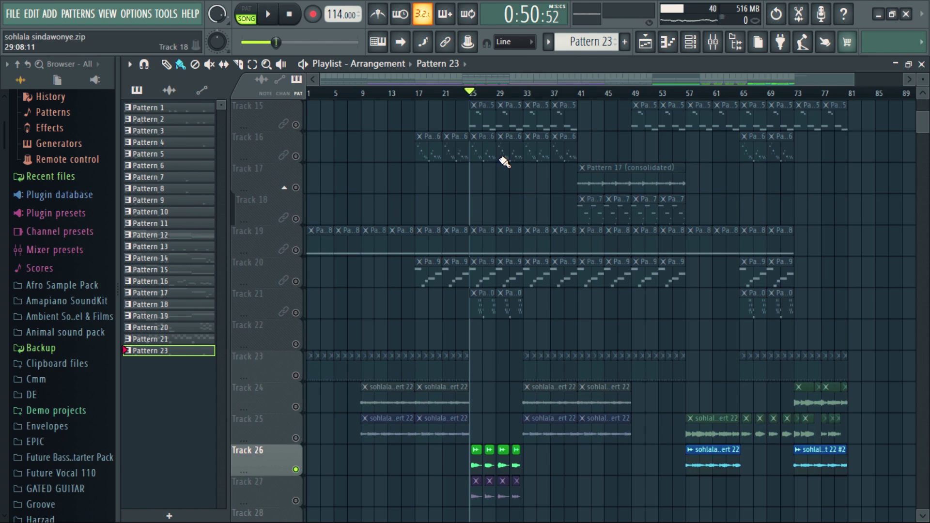
pyautogui.moveTo(473, 94); pyautogui.dragTo(257, 98)
pyautogui.keyDown('ctrl'); pyautogui.scroll(3, 379, 167); pyautogui.keyUp('ctrl')
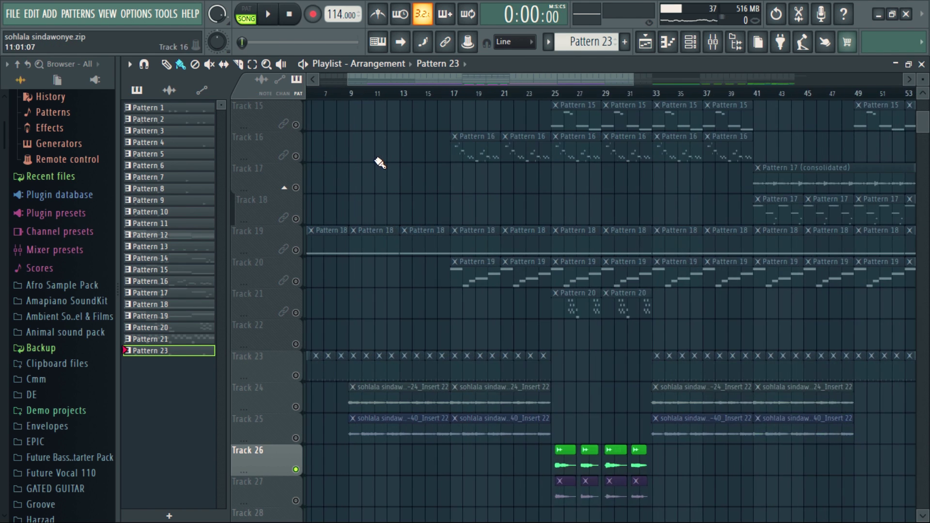
pyautogui.moveTo(399, 81); pyautogui.dragTo(280, 89)
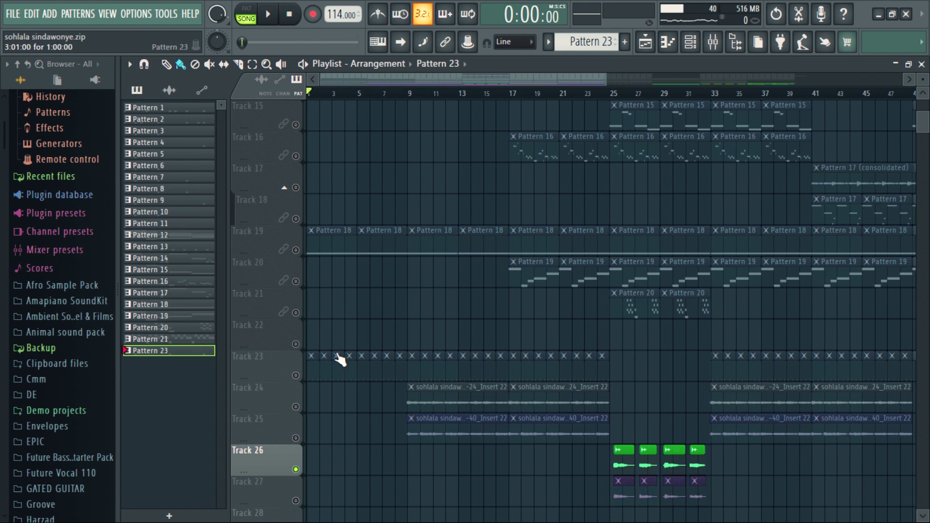
pyautogui.rightClick(295, 312)
pyautogui.rightClick(295, 313)
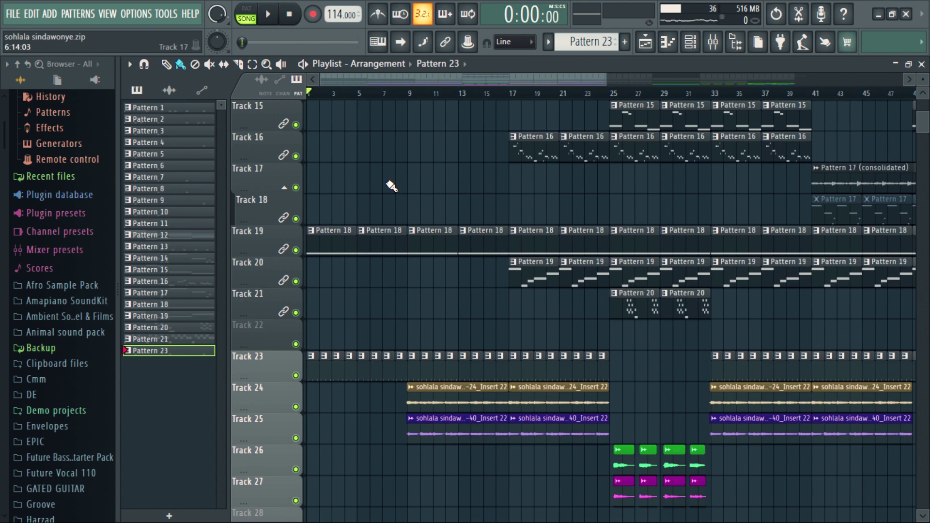
# Play the full arrangement from bar 1 and look over the drum, chord, melody and vocal tracks across the first 63 bars
pyautogui.press('space')
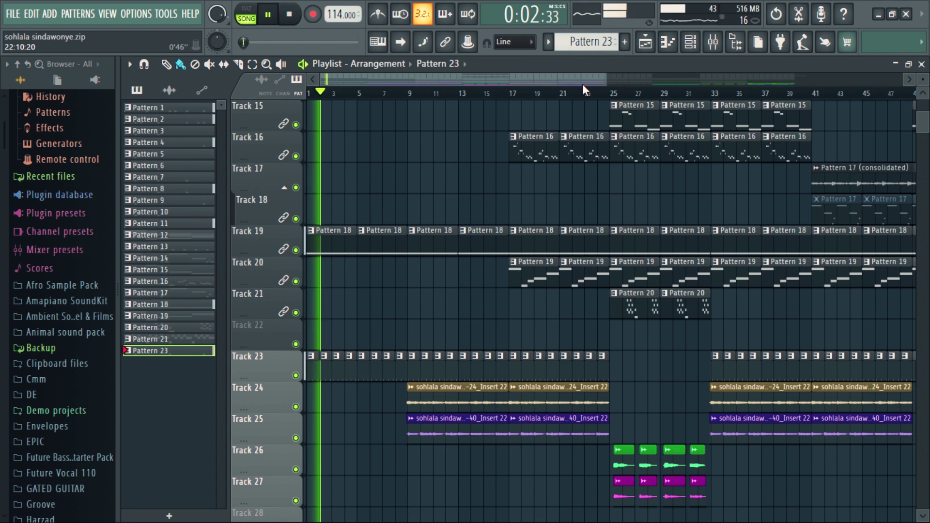
pyautogui.moveTo(606, 78); pyautogui.dragTo(689, 72)
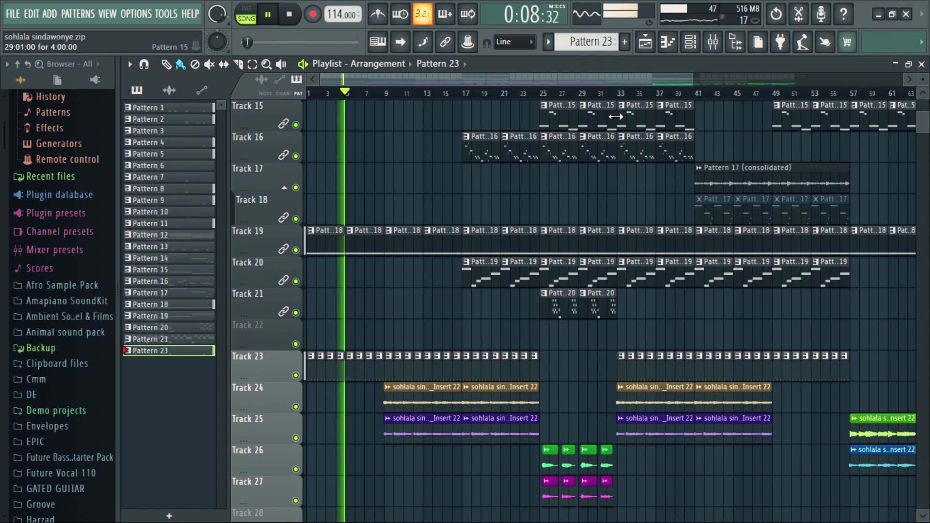
pyautogui.scroll(-1, 598, 141)
pyautogui.scroll(9, 593, 136)
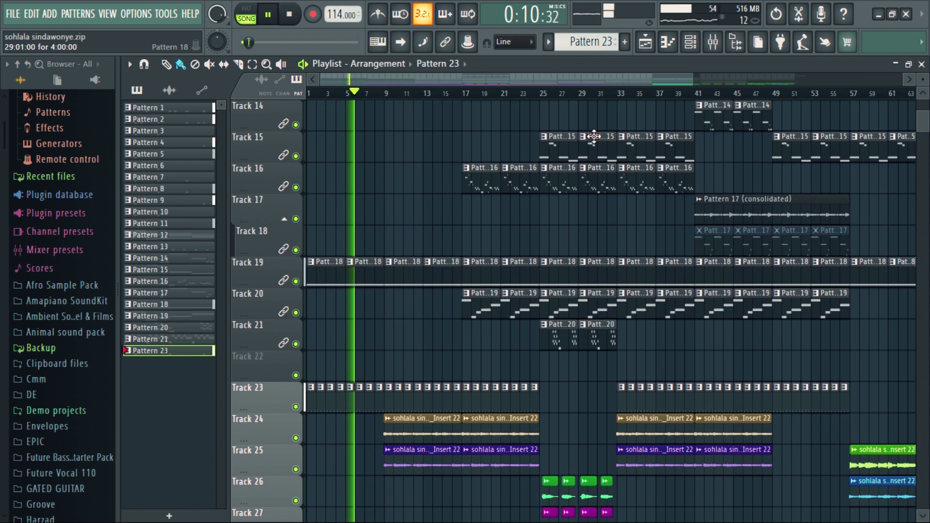
pyautogui.scroll(-9, 594, 137)
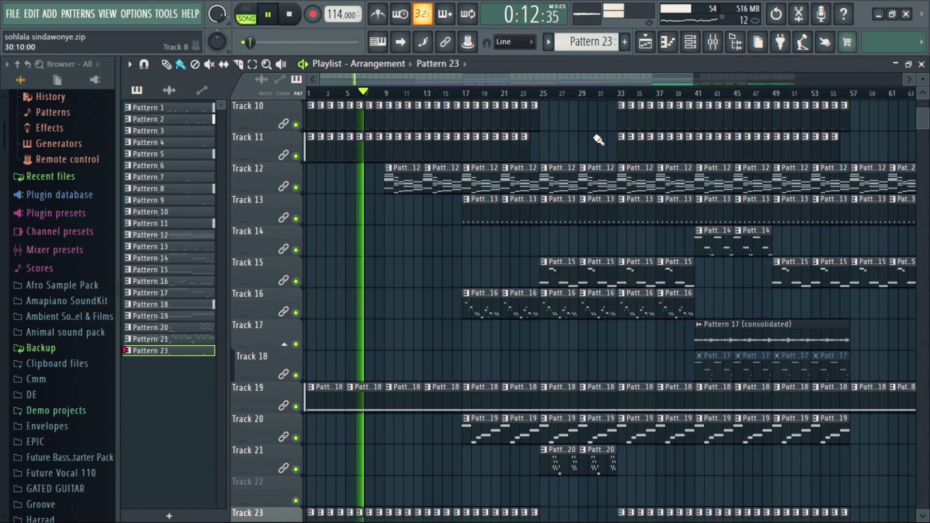
pyautogui.scroll(-2, 590, 137)
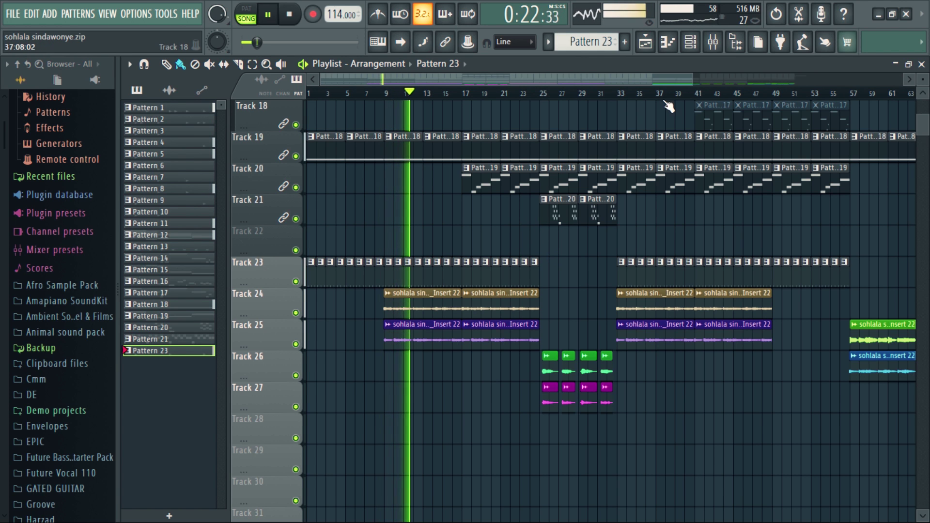
# Fit the whole song up to bar 85 in the playlist and review its layout from Track 1 down to the vocal tracks
pyautogui.moveTo(727, 81); pyautogui.dragTo(840, 81)
pyautogui.scroll(5, 782, 136)
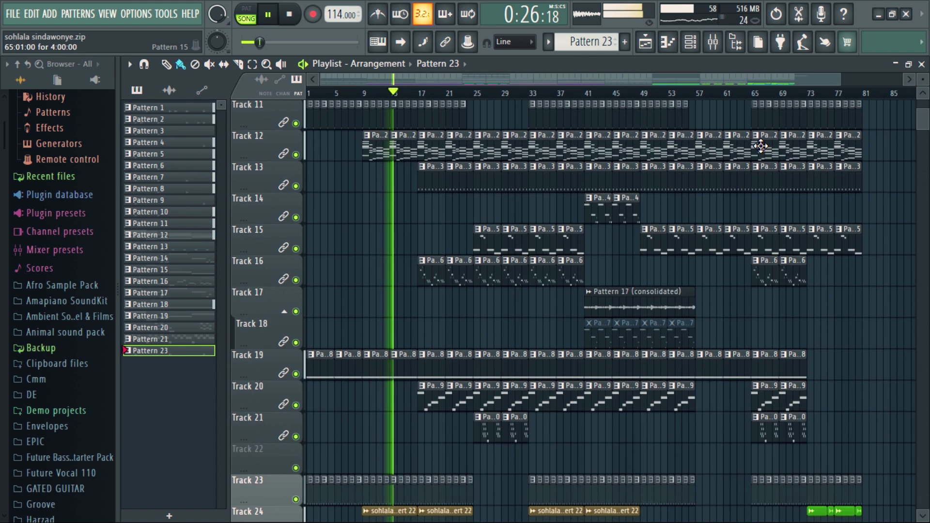
pyautogui.scroll(7, 761, 146)
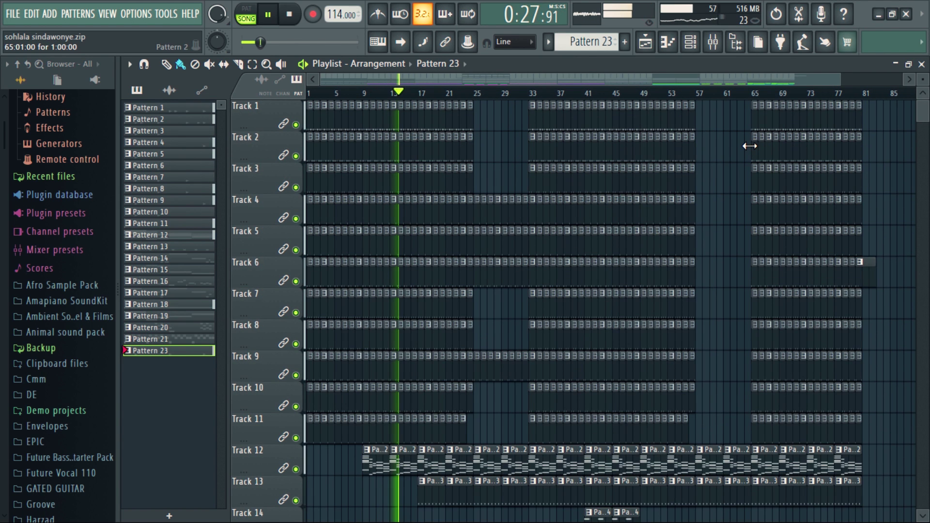
pyautogui.scroll(-7, 598, 180)
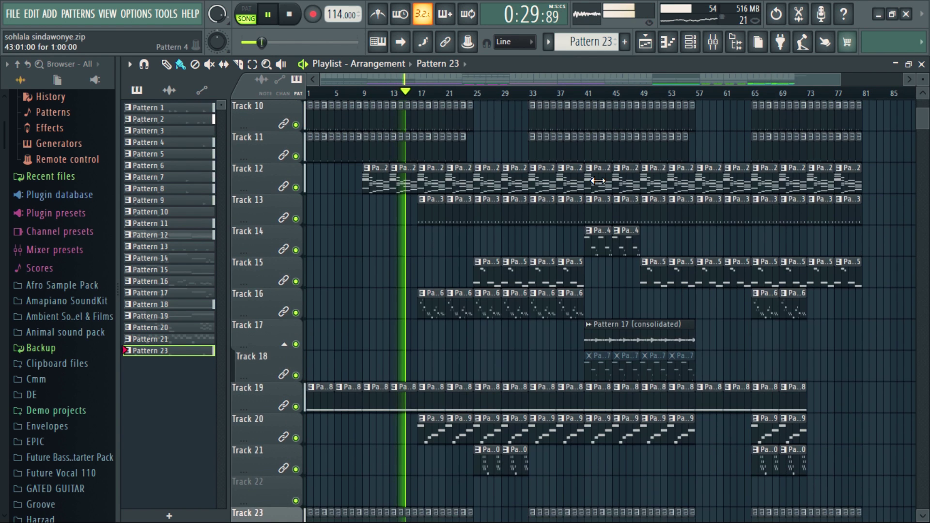
pyautogui.scroll(-6, 596, 182)
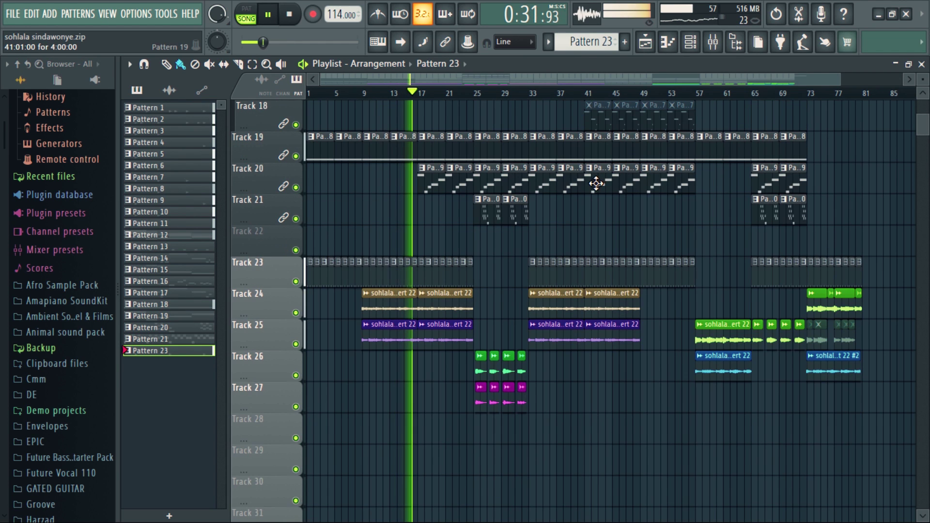
# Follow the playing arrangement through the section from bar 25 to 32 across all tracks, stop playback, and review the track layout once more
pyautogui.scroll(2, 596, 183)
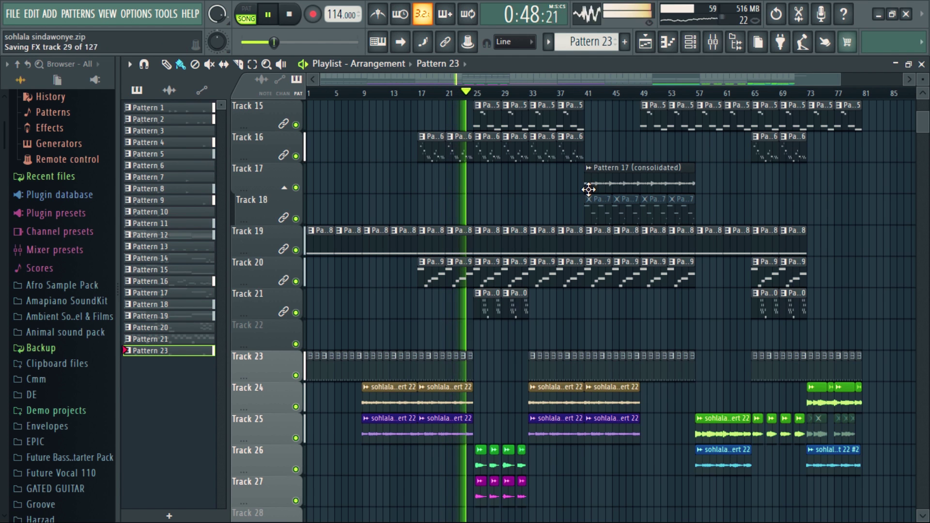
pyautogui.scroll(3, 588, 188)
pyautogui.scroll(2, 586, 190)
pyautogui.scroll(-2, 586, 190)
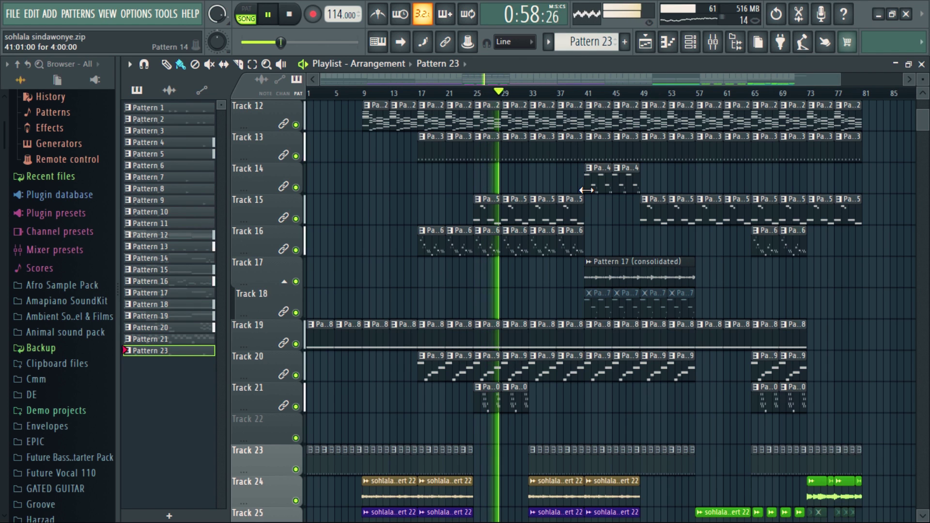
pyautogui.scroll(-4, 586, 190)
pyautogui.scroll(-3, 586, 190)
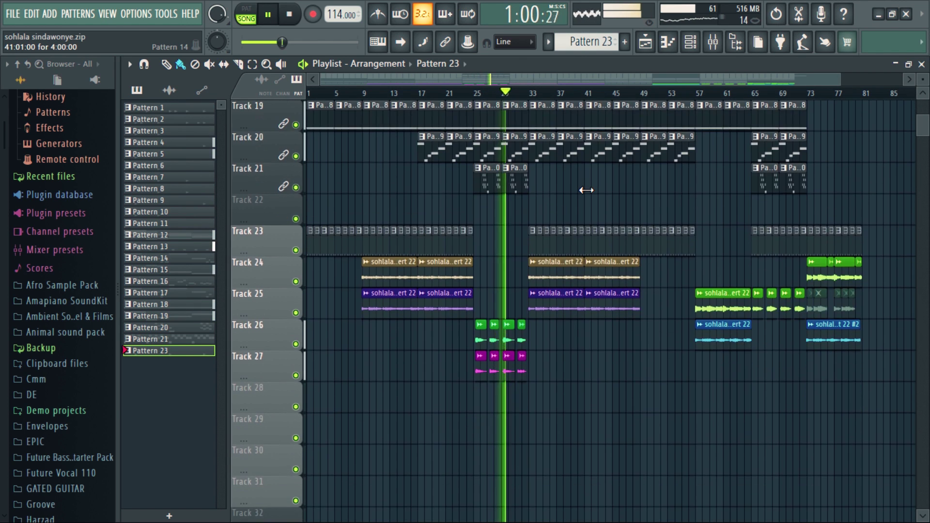
pyautogui.scroll(6, 586, 190)
pyautogui.scroll(4, 586, 190)
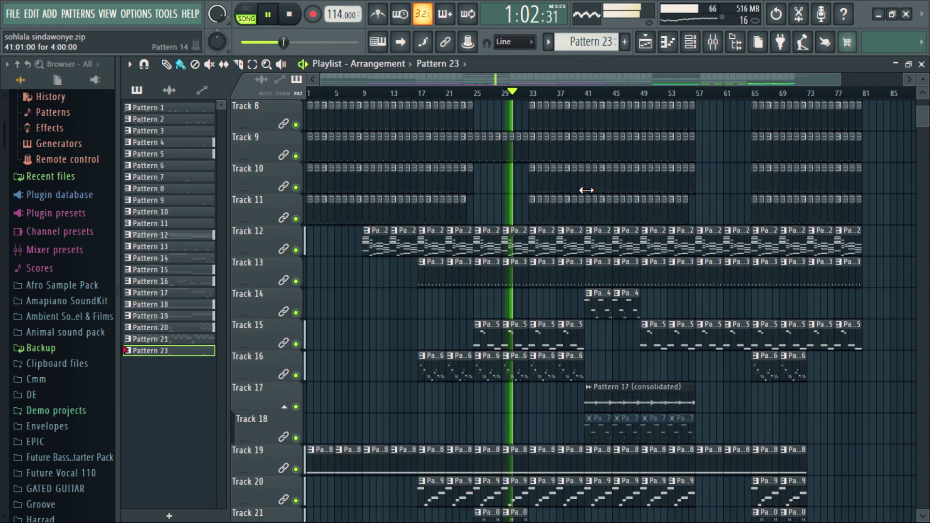
pyautogui.scroll(-6, 586, 190)
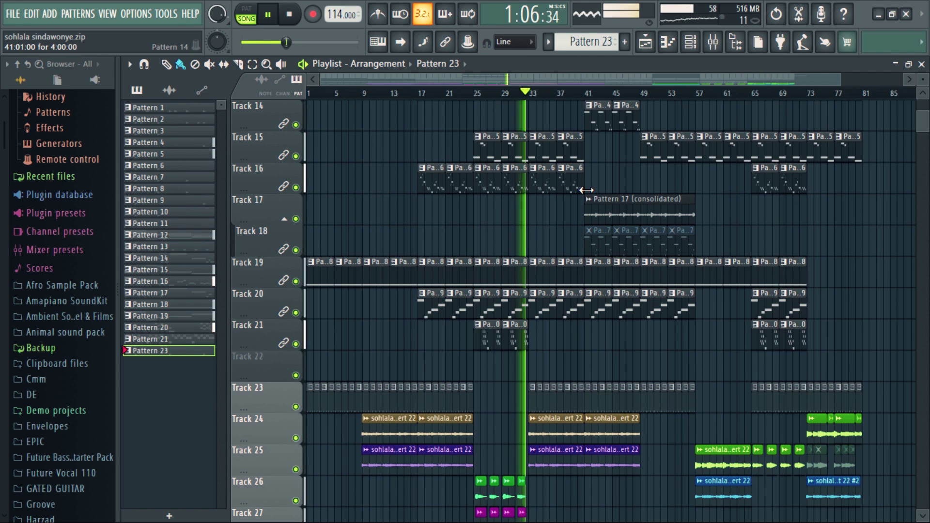
pyautogui.press('space')
pyautogui.scroll(11, 554, 346)
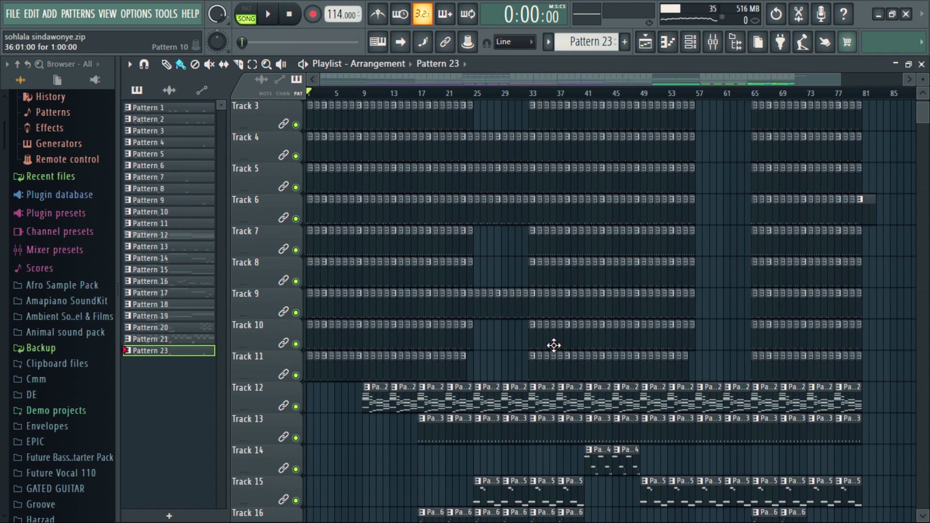
pyautogui.scroll(-12, 554, 345)
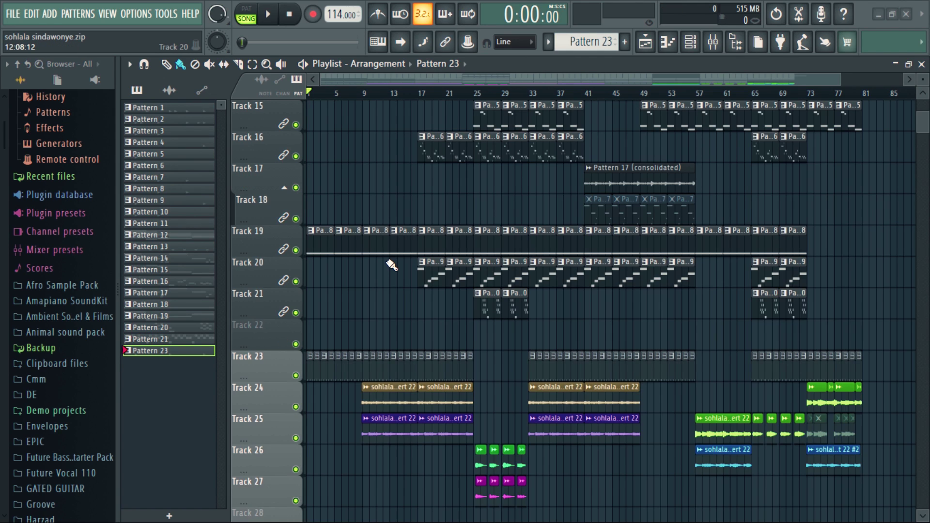